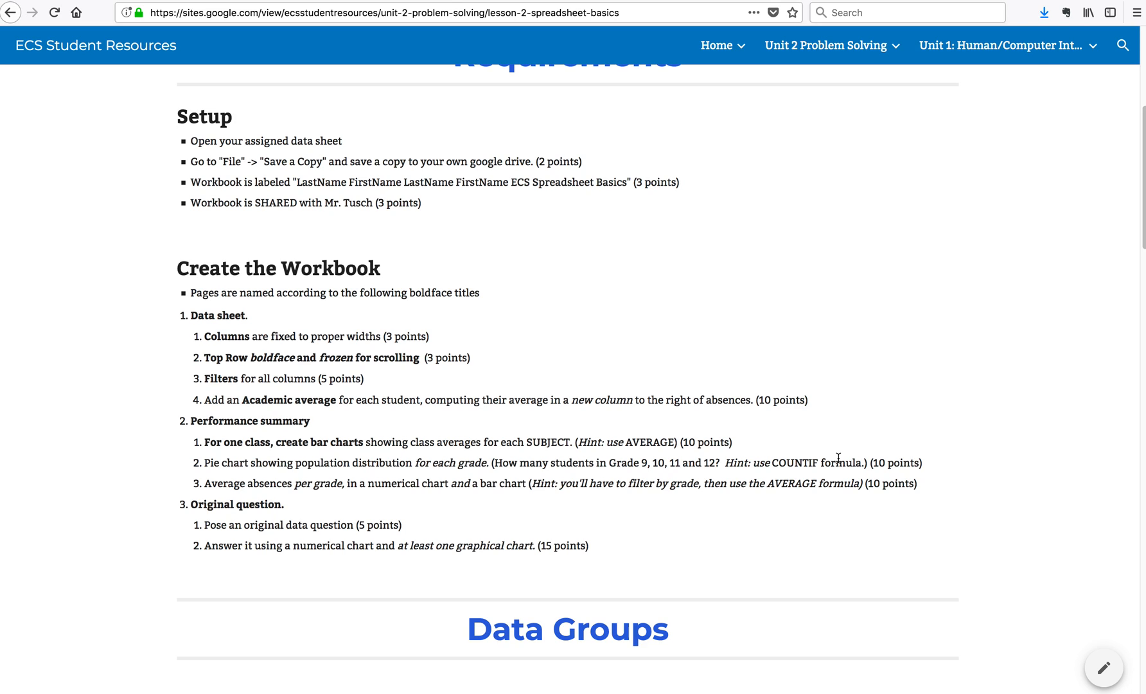
# Step: Switch to the spreadsheet workbook and reset the Grade column's filter on the data sheet to include all grades
pyautogui.hotkey('ctrl', 'Right')
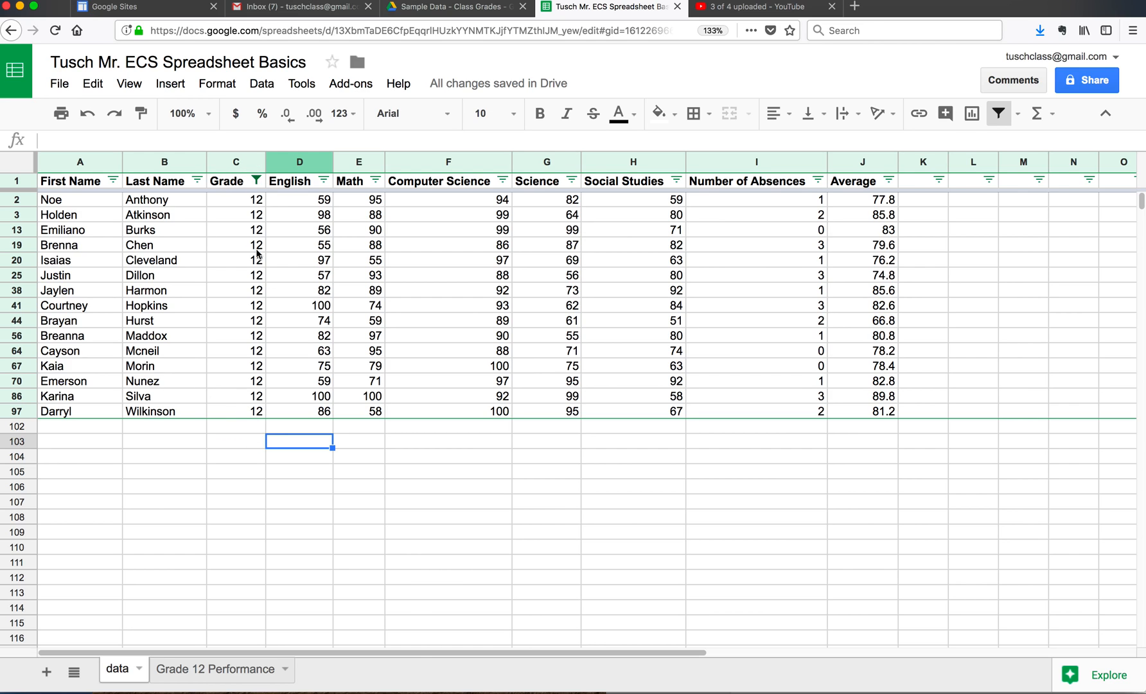
pyautogui.click(257, 183)
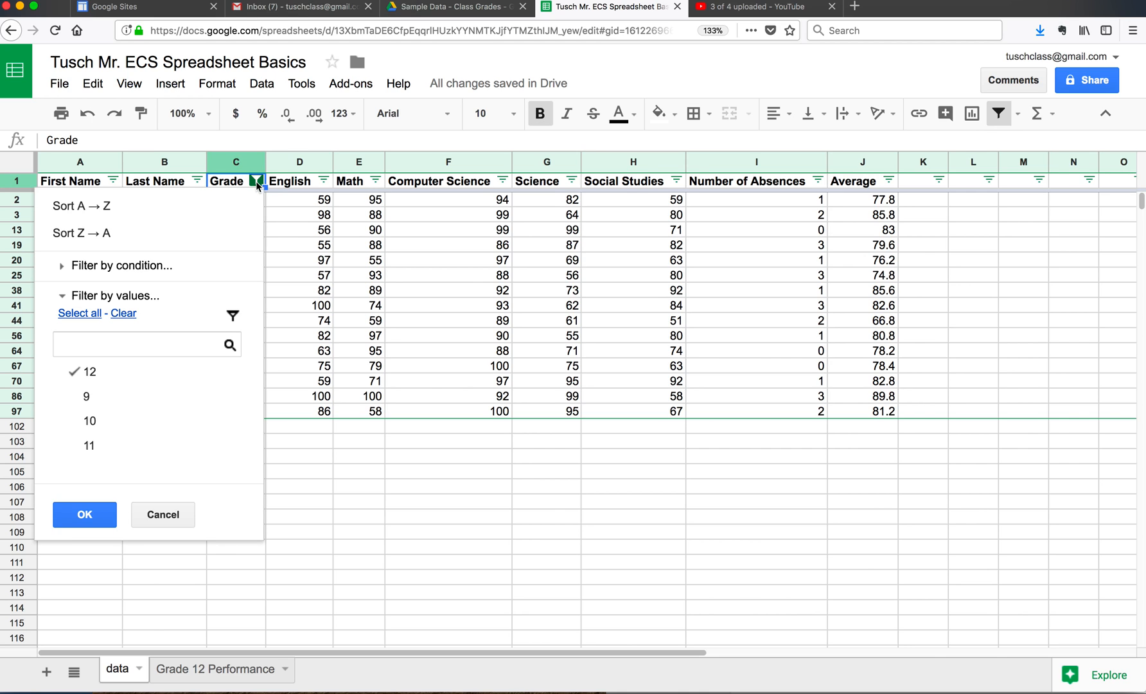
pyautogui.click(93, 315)
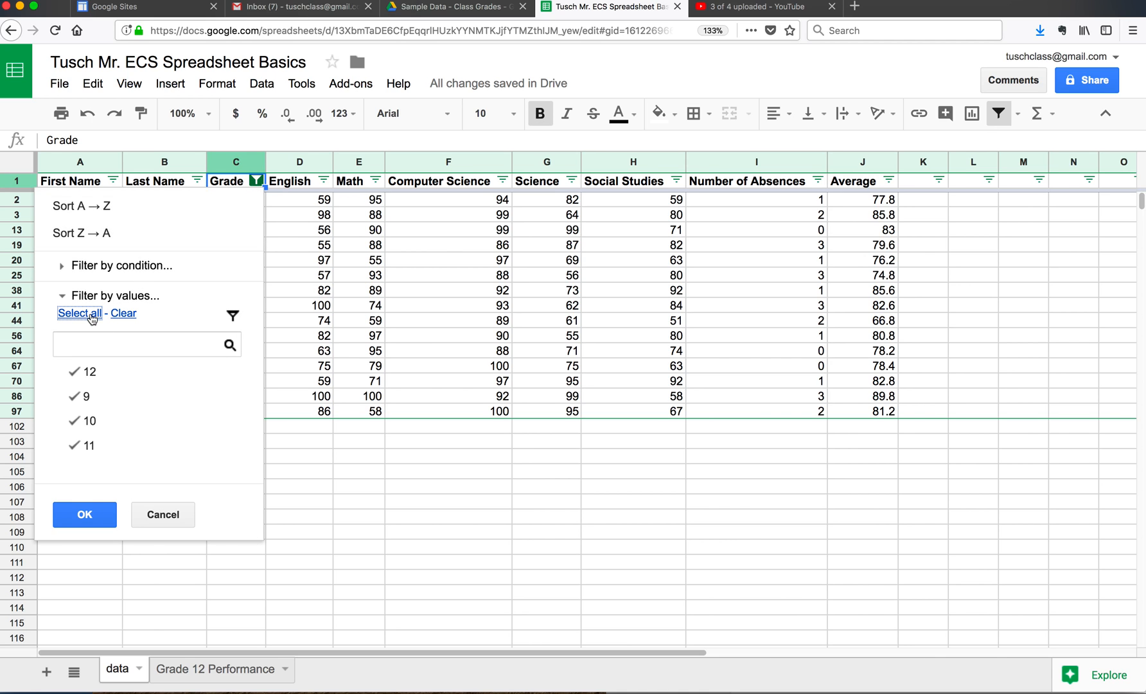
pyautogui.click(79, 525)
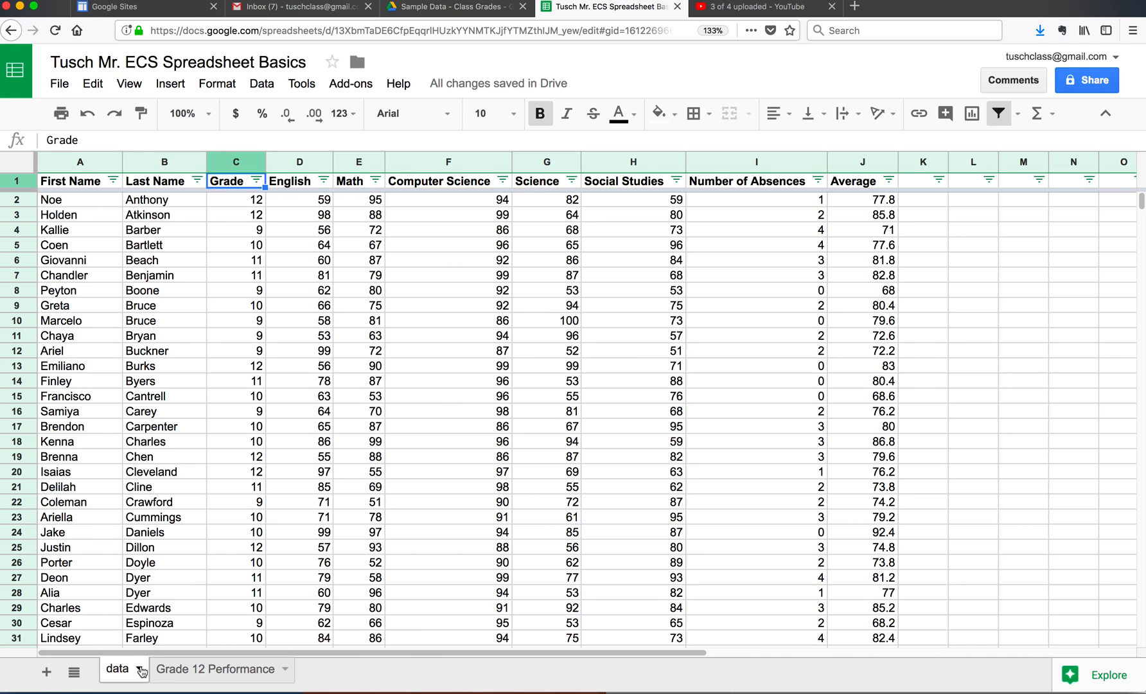
# Step: Duplicate the data sheet and compare the copy with the original
pyautogui.click(140, 670)
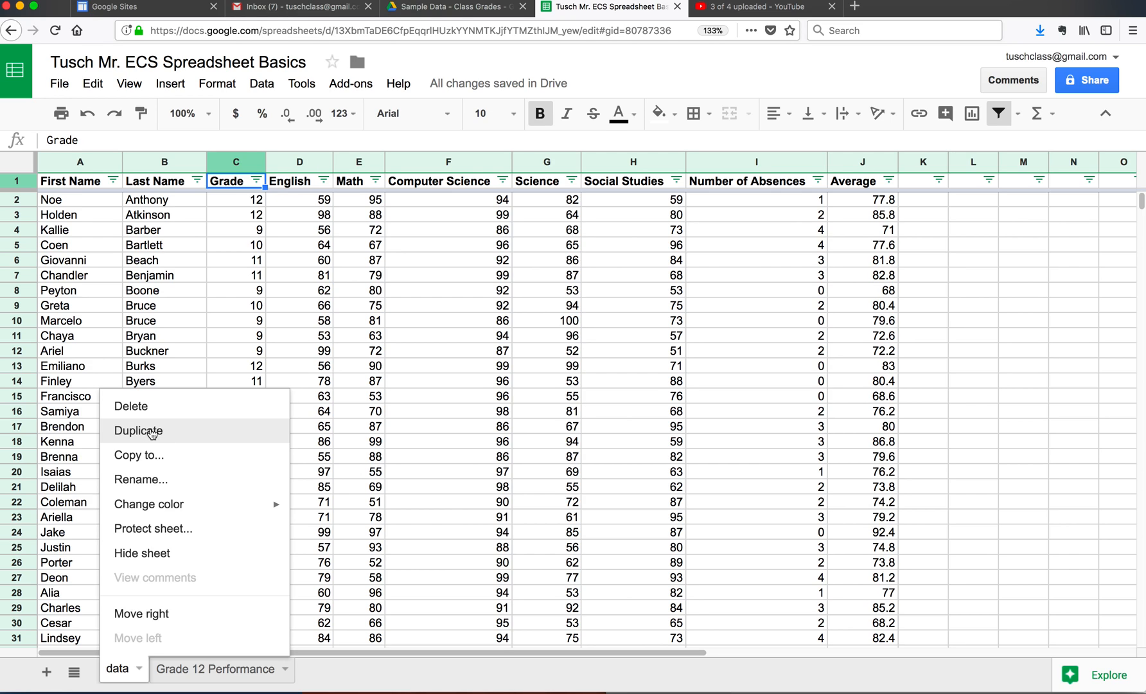
pyautogui.click(151, 431)
pyautogui.click(161, 427)
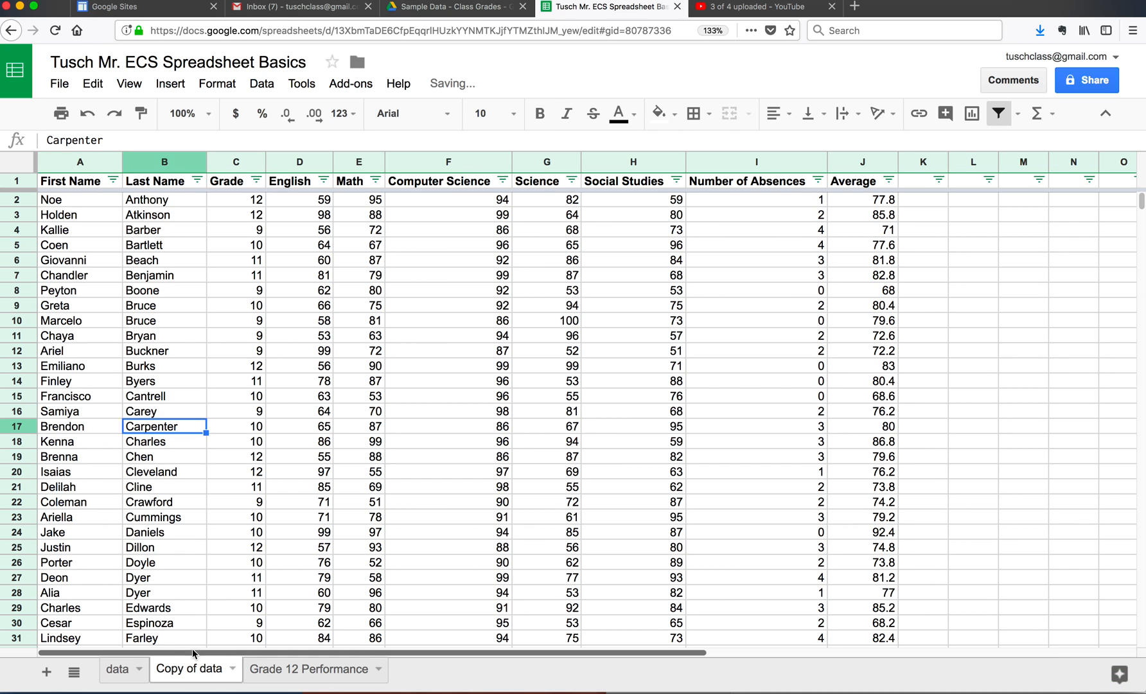
pyautogui.click(123, 672)
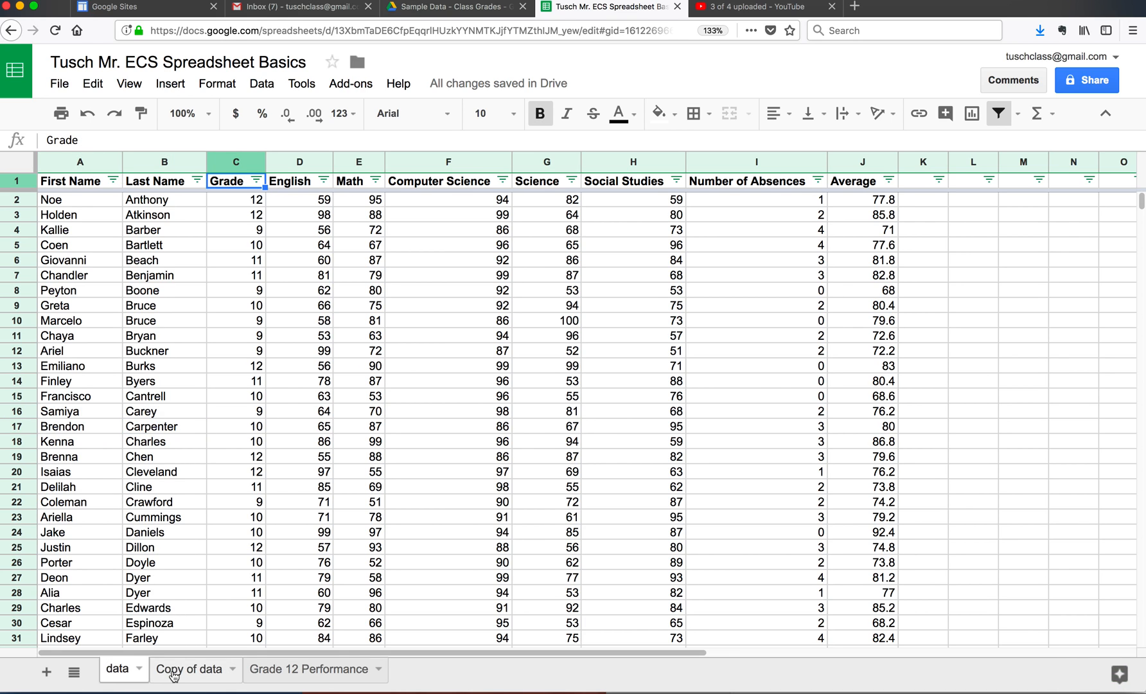
pyautogui.click(173, 674)
pyautogui.click(128, 673)
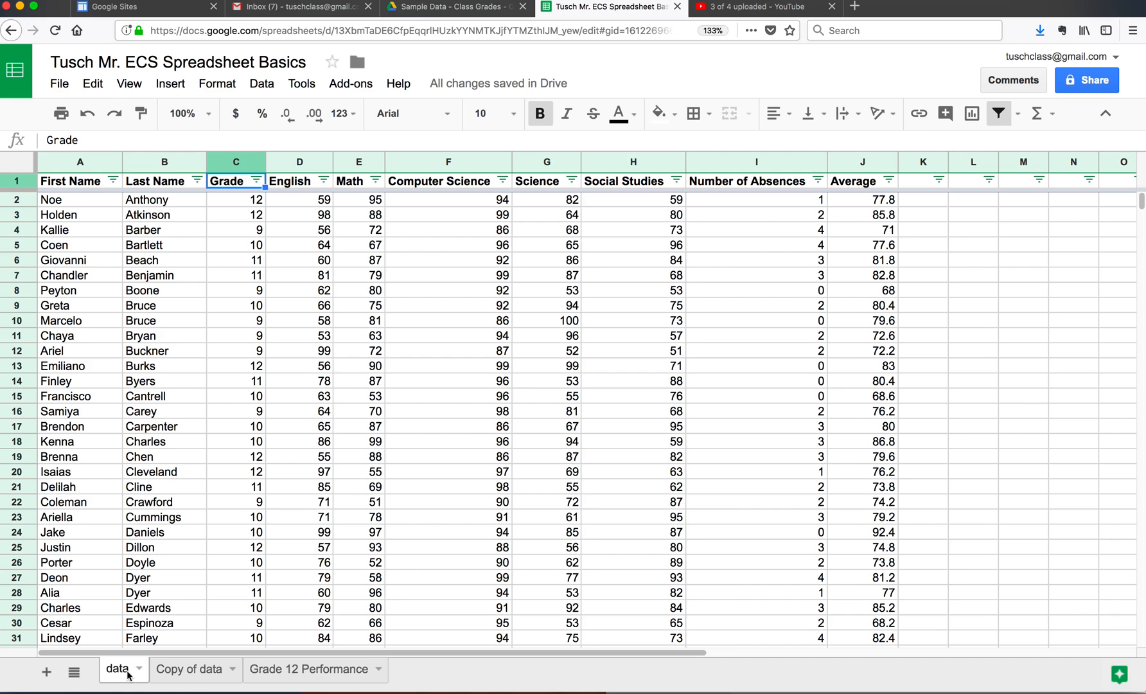
pyautogui.click(187, 675)
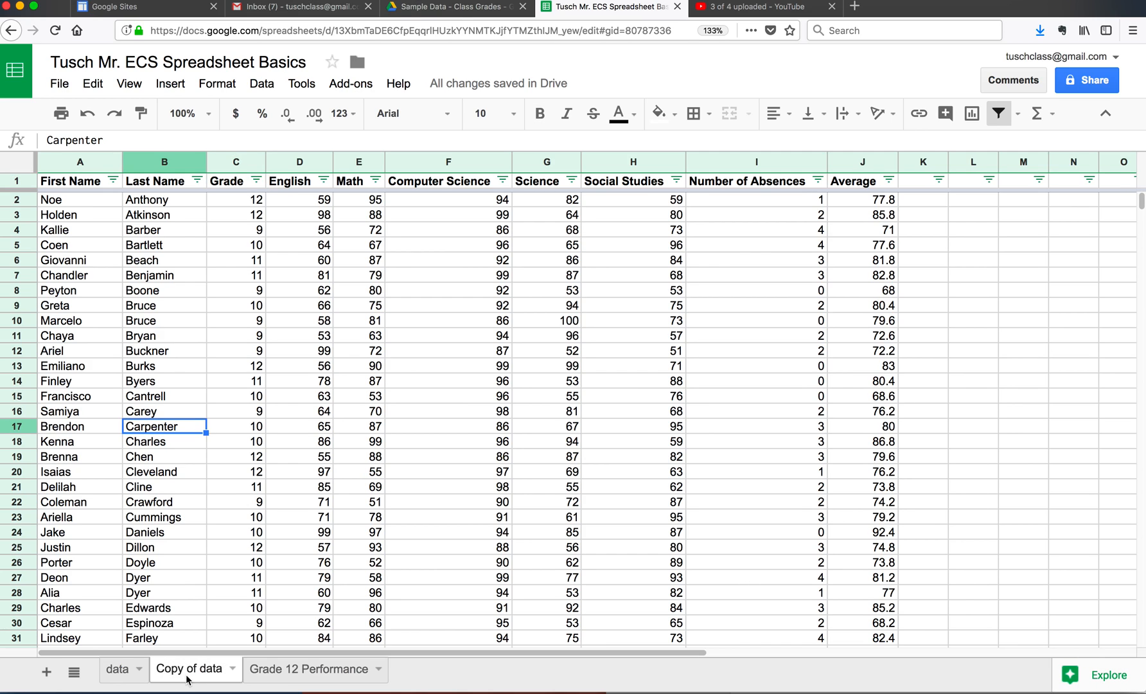
# Step: Rename the copied data sheet as Distribution
pyautogui.click(232, 669)
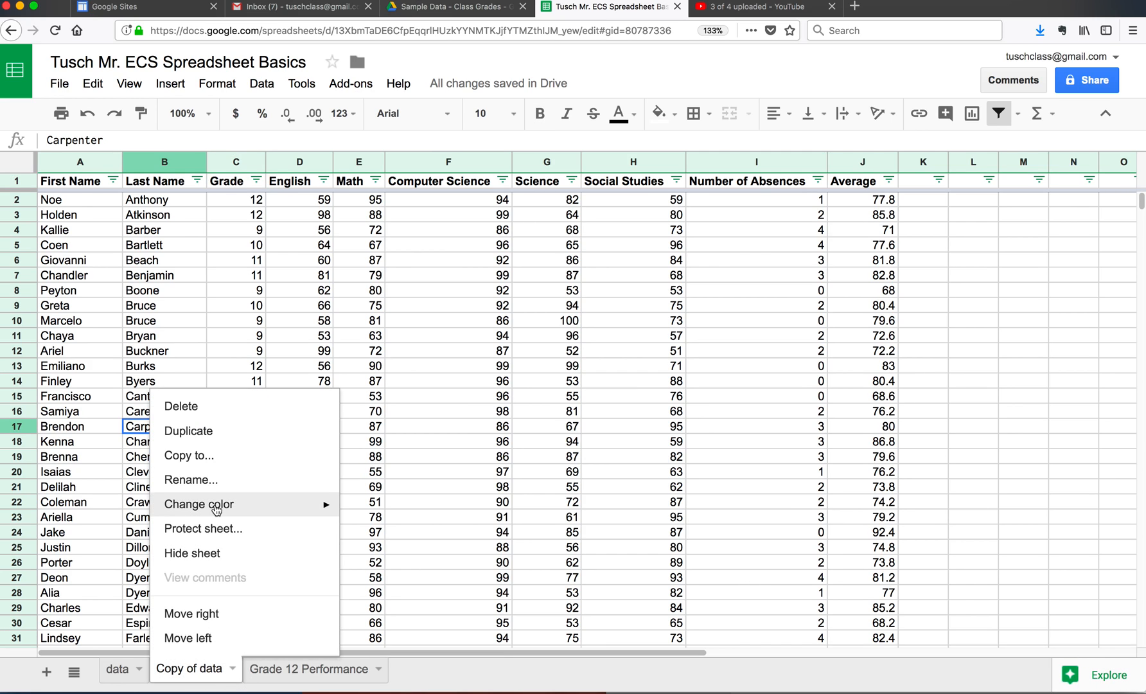
pyautogui.click(218, 480)
pyautogui.write('Distribution')
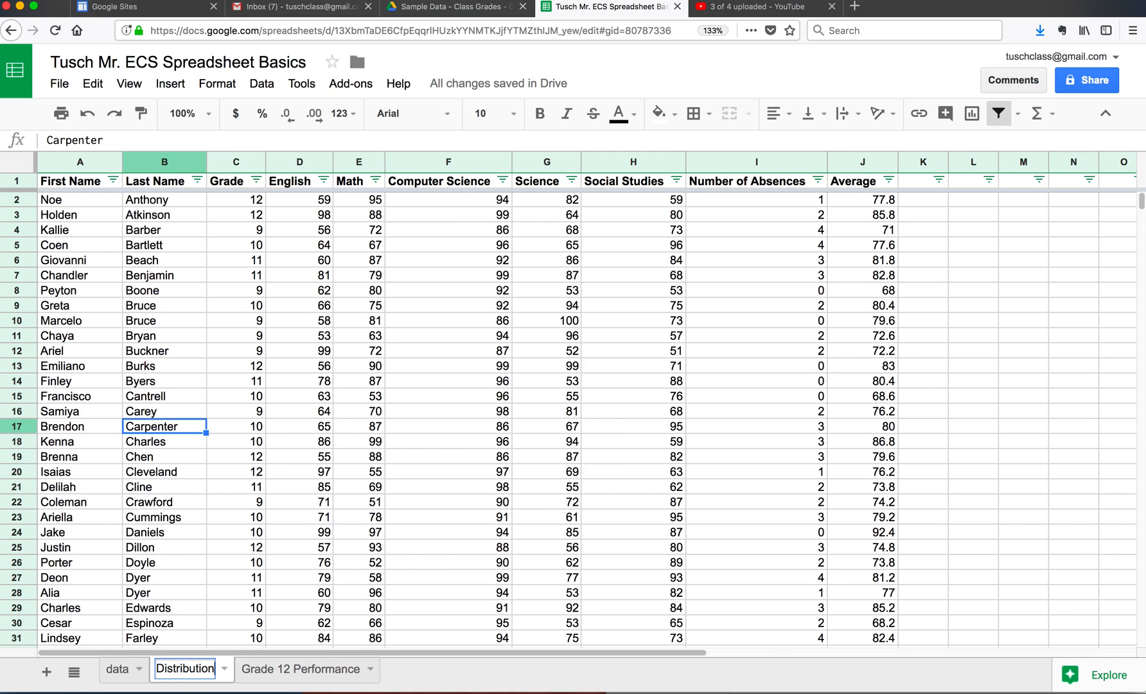
pyautogui.press('Return')
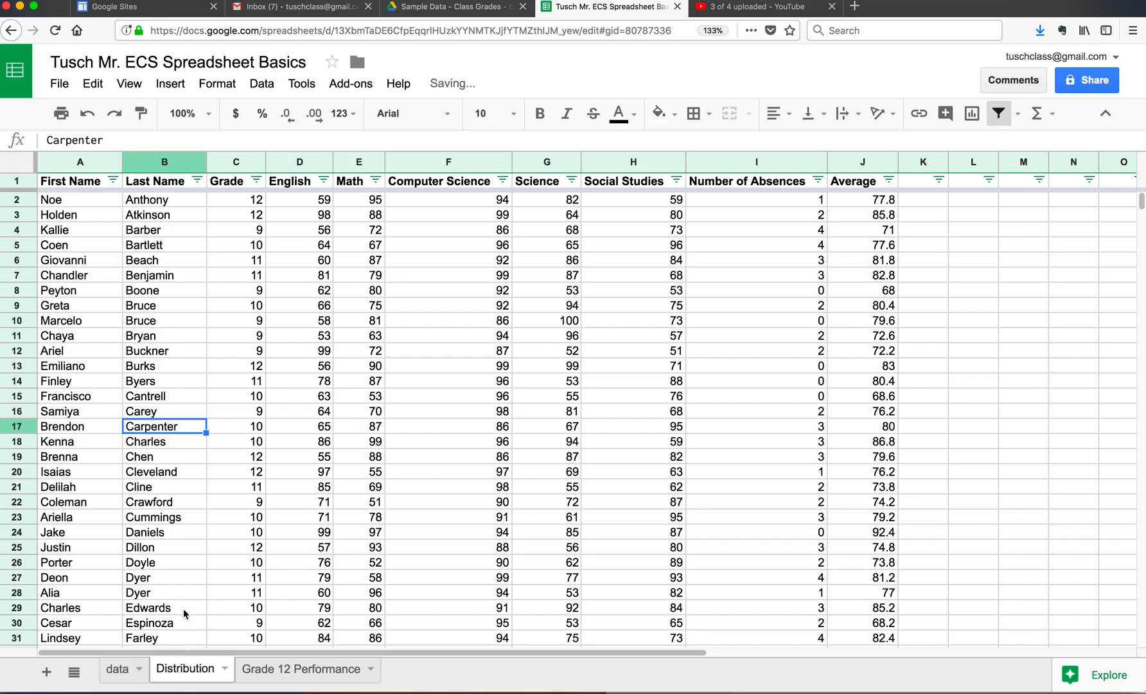
# Step: Below the student data, enter the headings "Grade" in A103 and "# Students" in B103
pyautogui.scroll(-14, 216, 561)
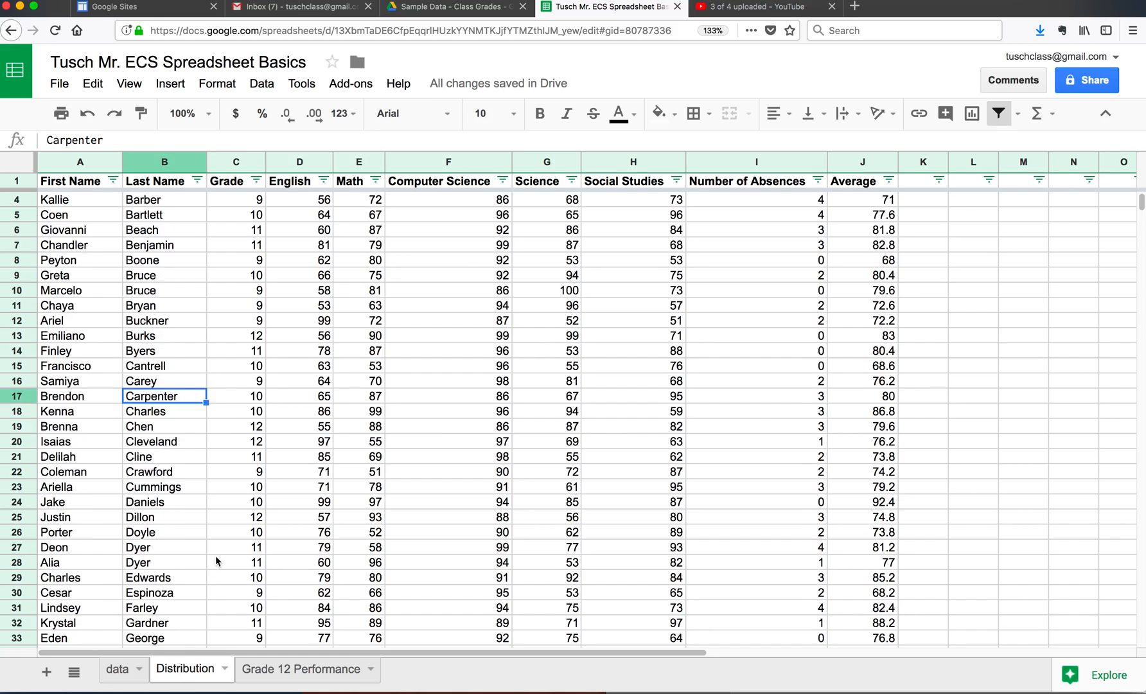
pyautogui.scroll(-14, 216, 560)
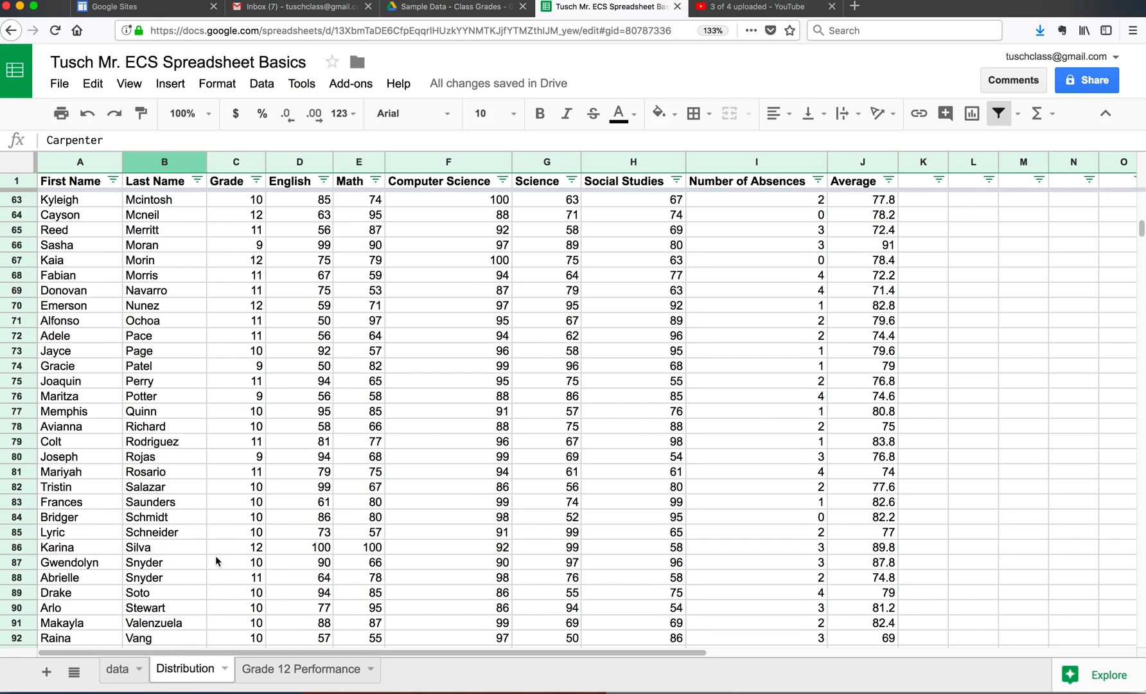
pyautogui.click(94, 474)
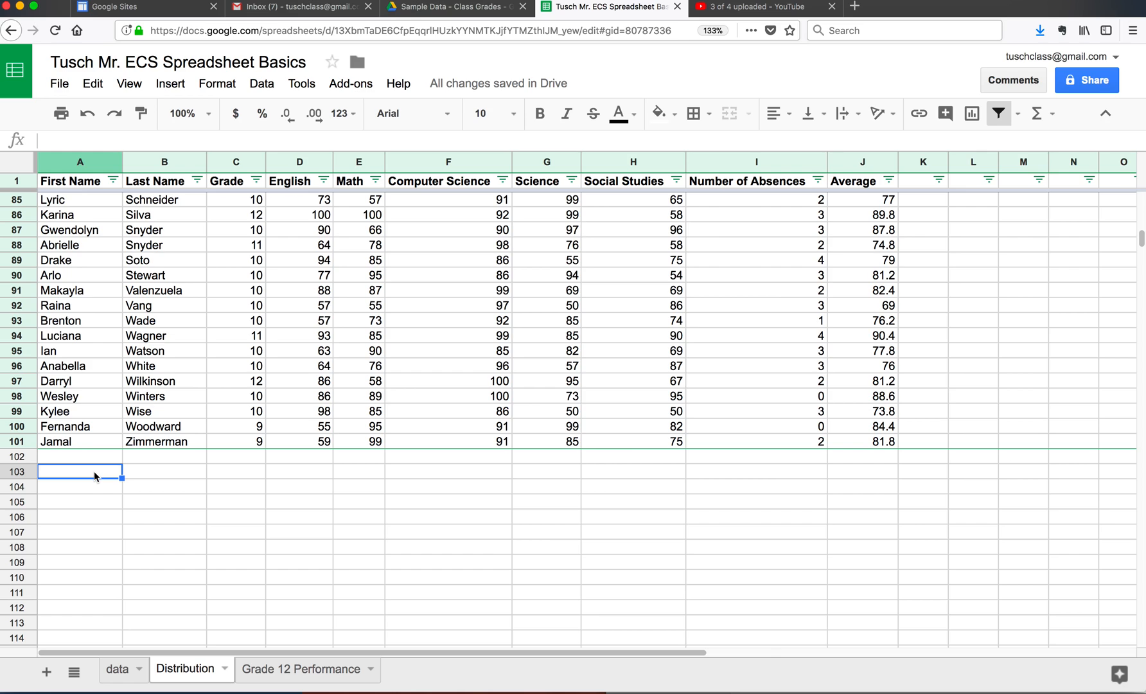
pyautogui.write('Grade')
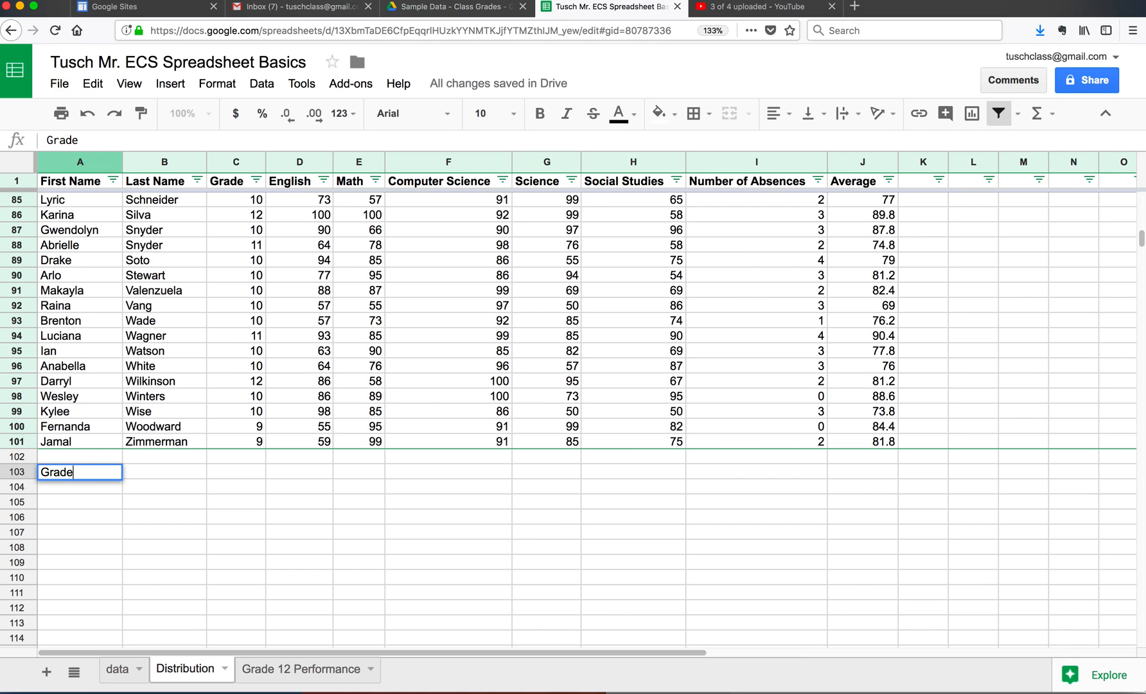
pyautogui.press('Tab')
pyautogui.write('Students')
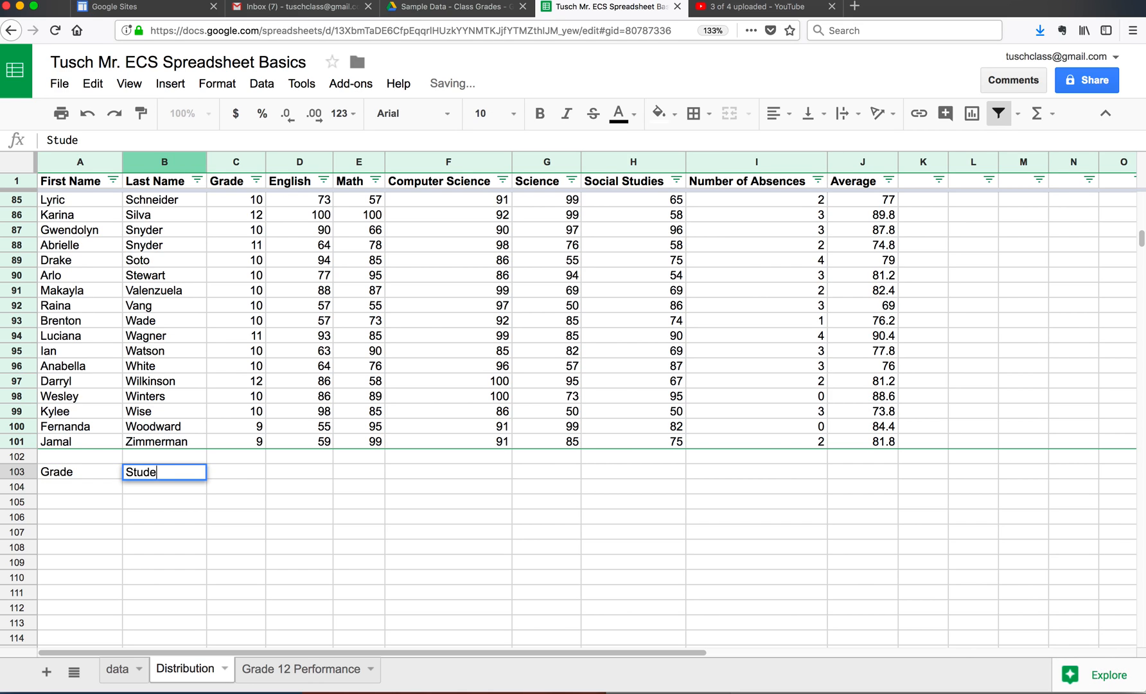
pyautogui.press('BackSpace')
pyautogui.press('BackSpace')
pyautogui.press('BackSpace')
pyautogui.press('BackSpace')
pyautogui.press('BackSpace')
pyautogui.press('BackSpace')
pyautogui.press('BackSpace')
pyautogui.press('BackSpace')
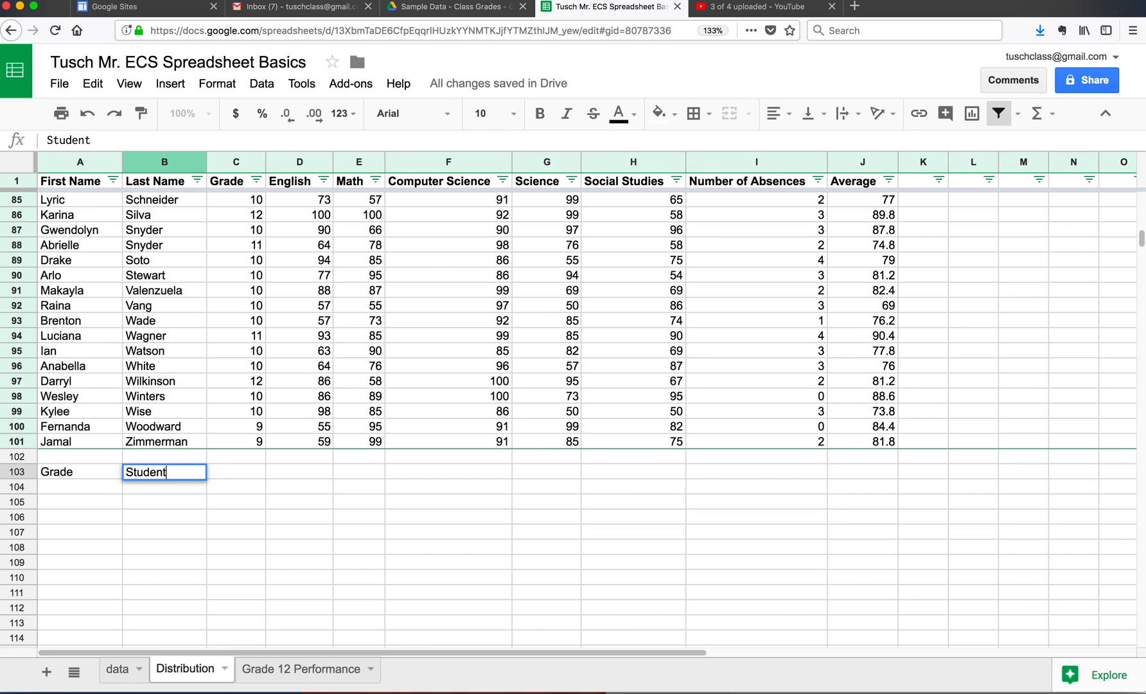
pyautogui.write('# Students')
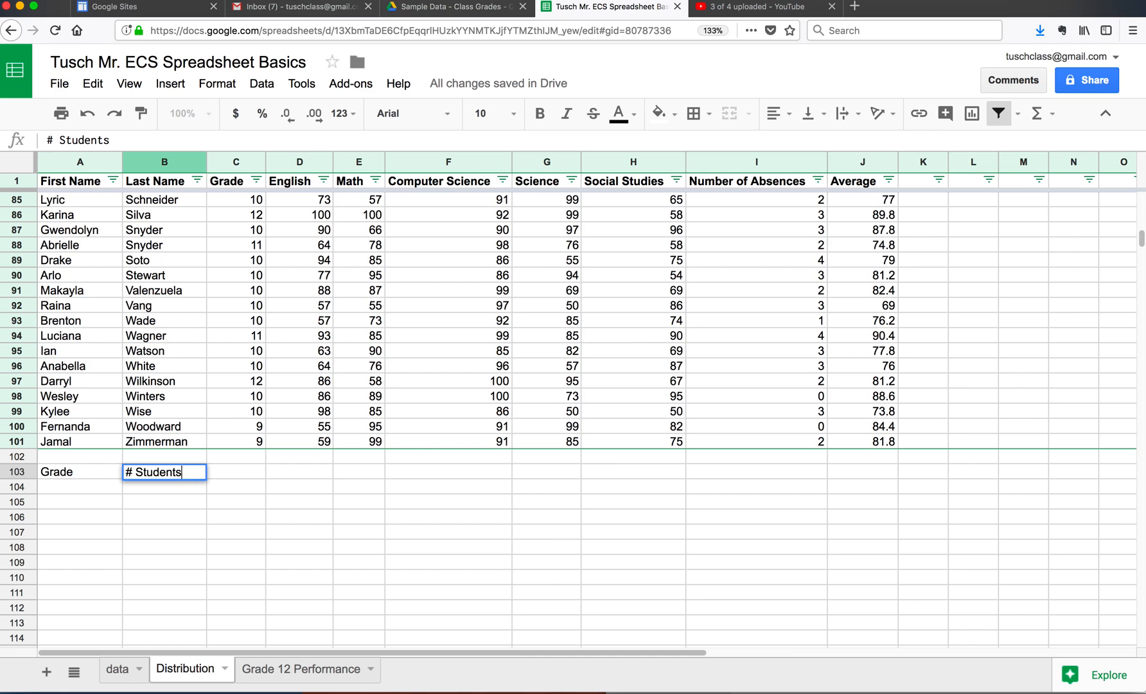
# Step: List Freshmen, Sophomores, Juniors and Seniors under the Grade heading in A104 to A107
pyautogui.click(72, 487)
pyautogui.write('Freshmen')
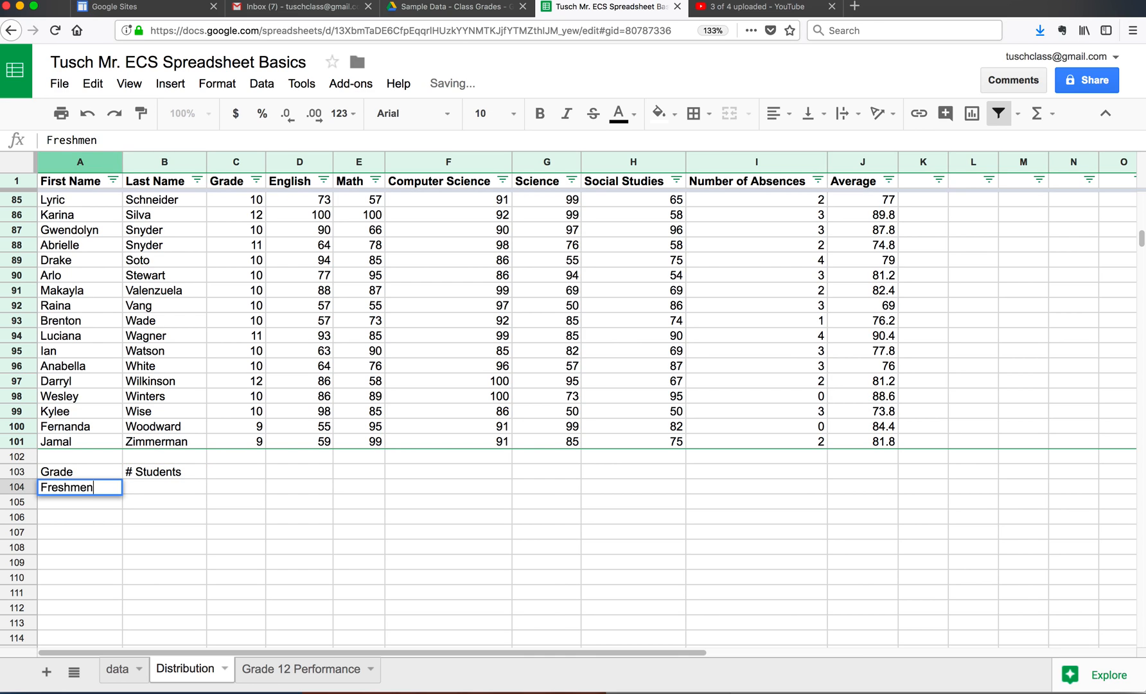
pyautogui.press('Return')
pyautogui.write('Sop')
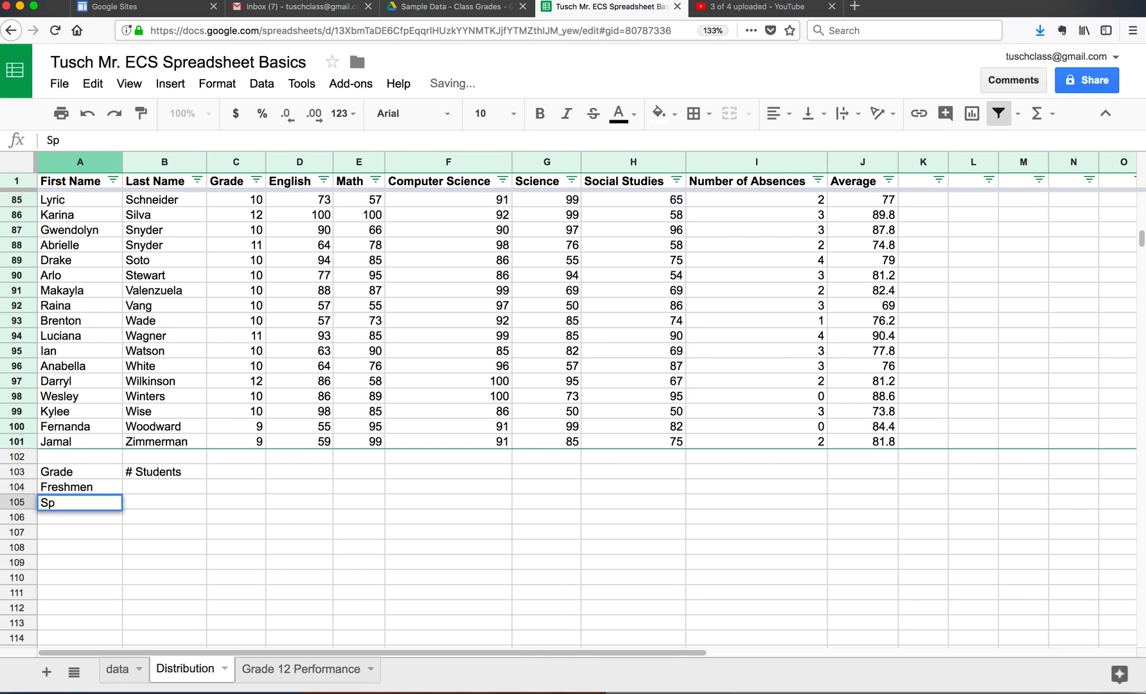
pyautogui.write('homores')
pyautogui.press('Return')
pyautogui.write('Juniors')
pyautogui.press('Return')
pyautogui.write('Seniors')
pyautogui.press('Return')
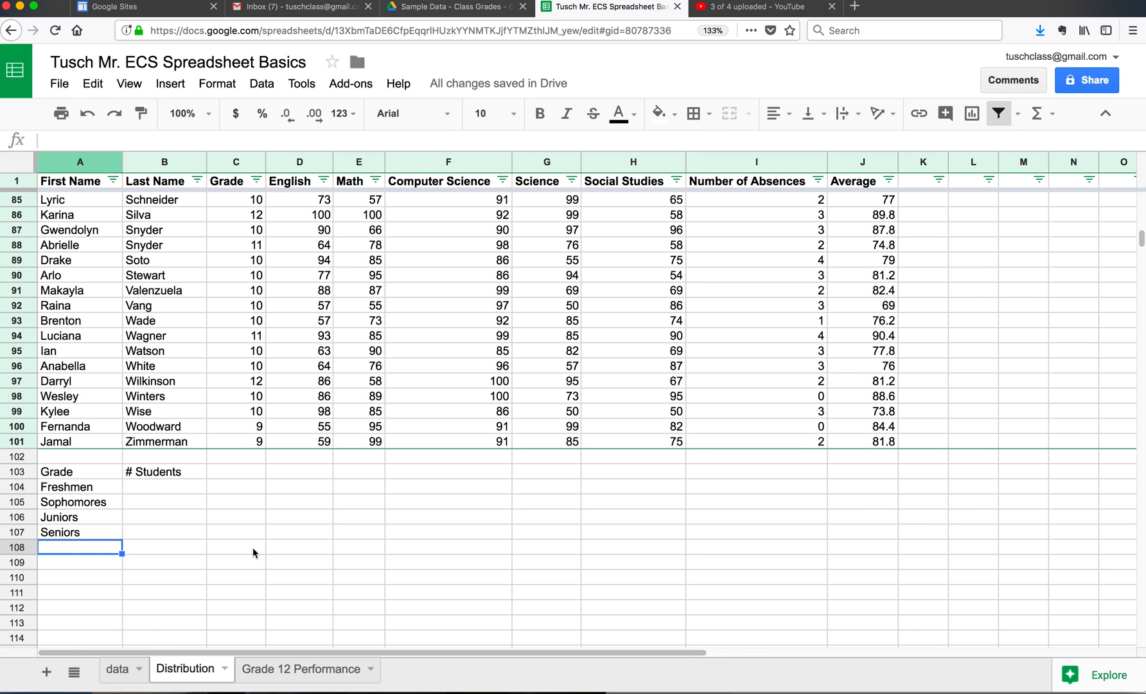
pyautogui.hotkey('ctrl', 'Right')
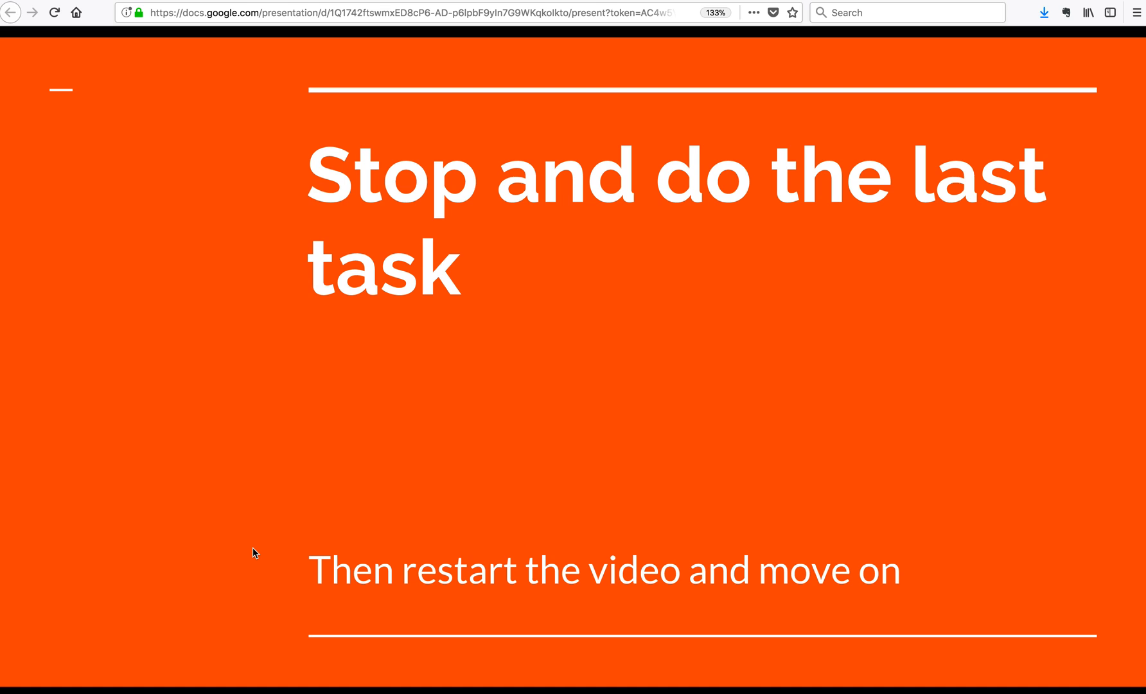
pyautogui.hotkey('ctrl', 'Left')
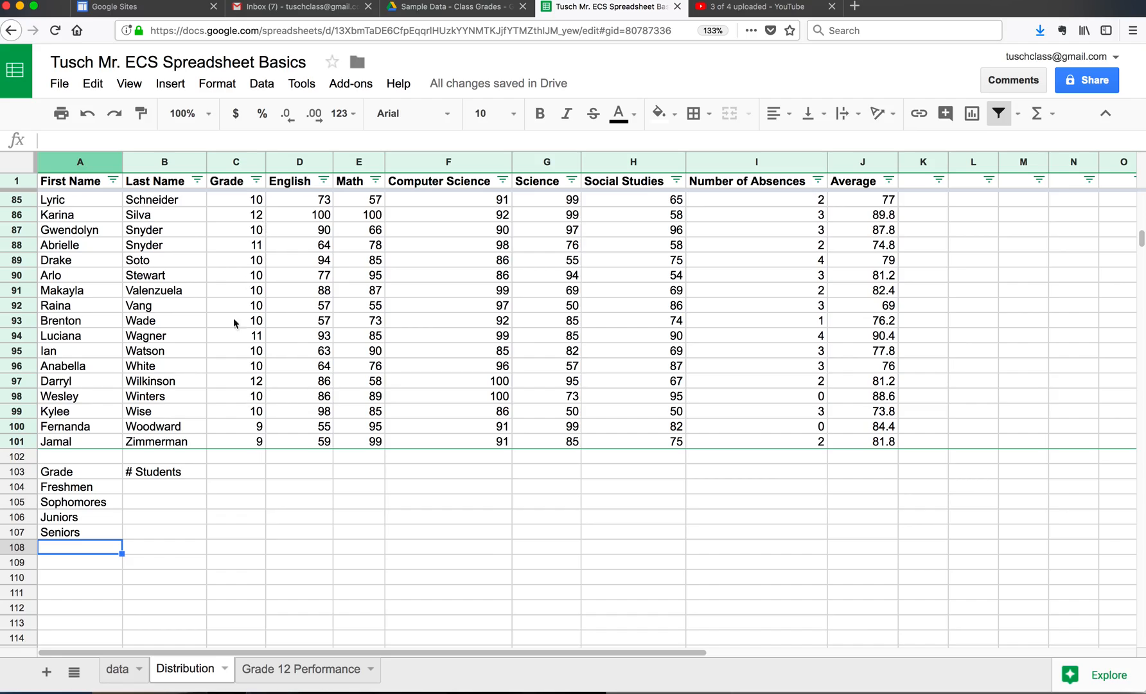
pyautogui.hotkey('ctrl', 'Down')
pyautogui.click(237, 275)
pyautogui.hotkey('ctrl', 'Down')
pyautogui.click(237, 273)
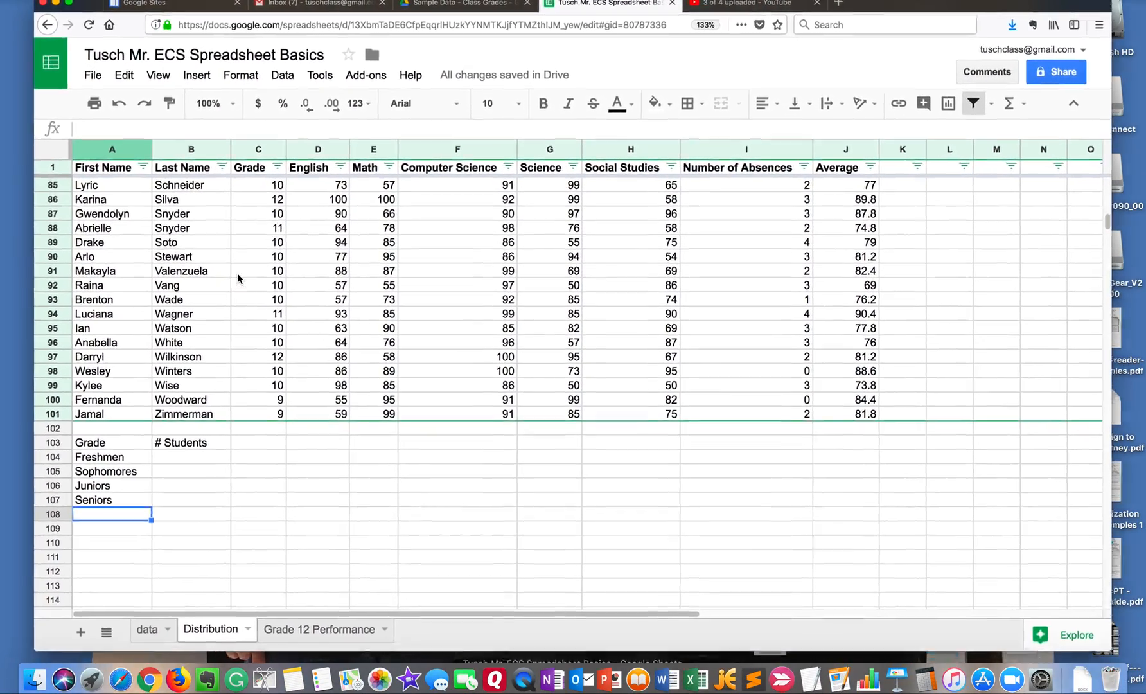
pyautogui.scroll(4, 235, 286)
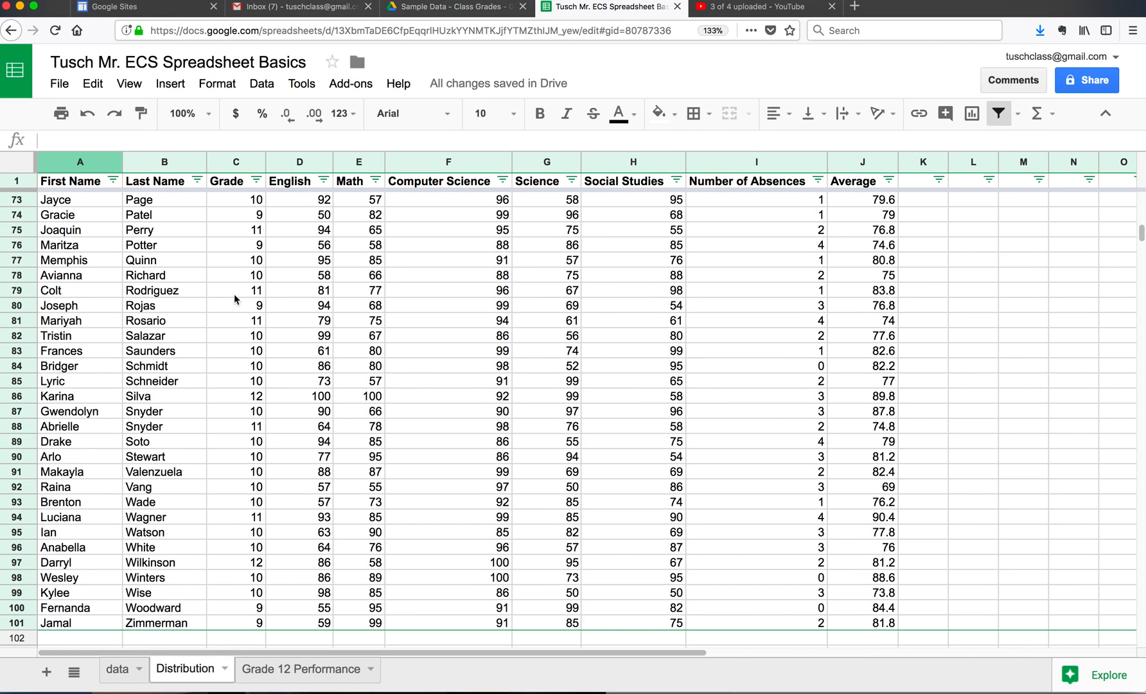
pyautogui.scroll(-4, 234, 294)
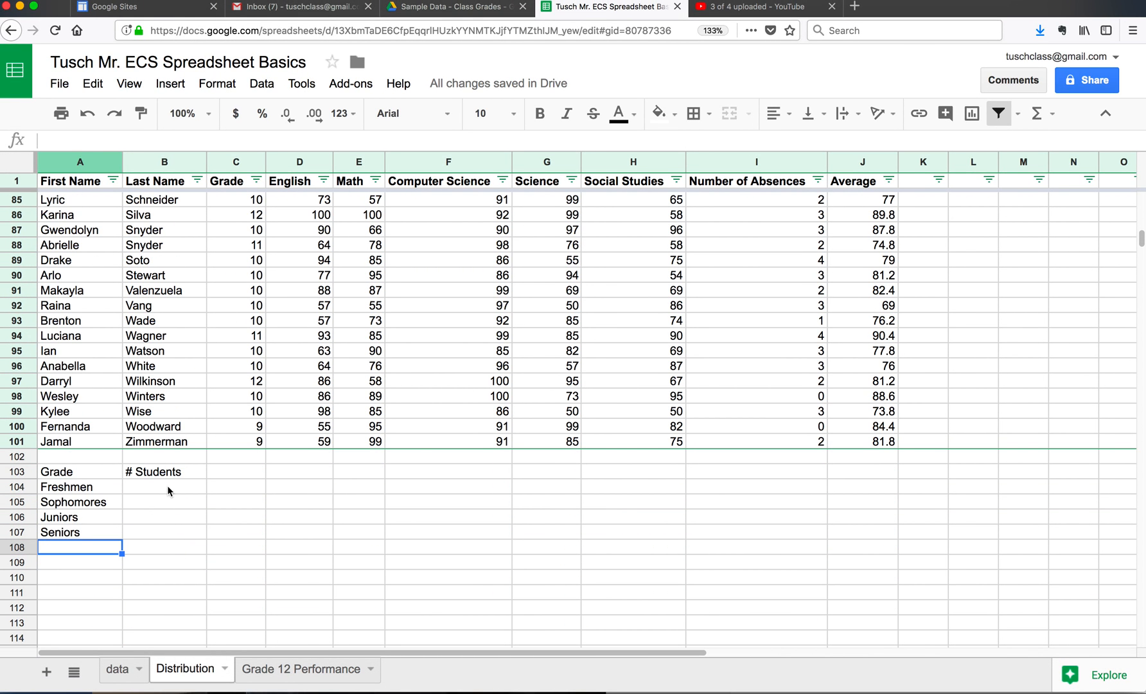
# Step: Check the assignment requirements page for the population distribution pie chart and its COUNTIF hint, and return to the spreadsheet
pyautogui.click(167, 485)
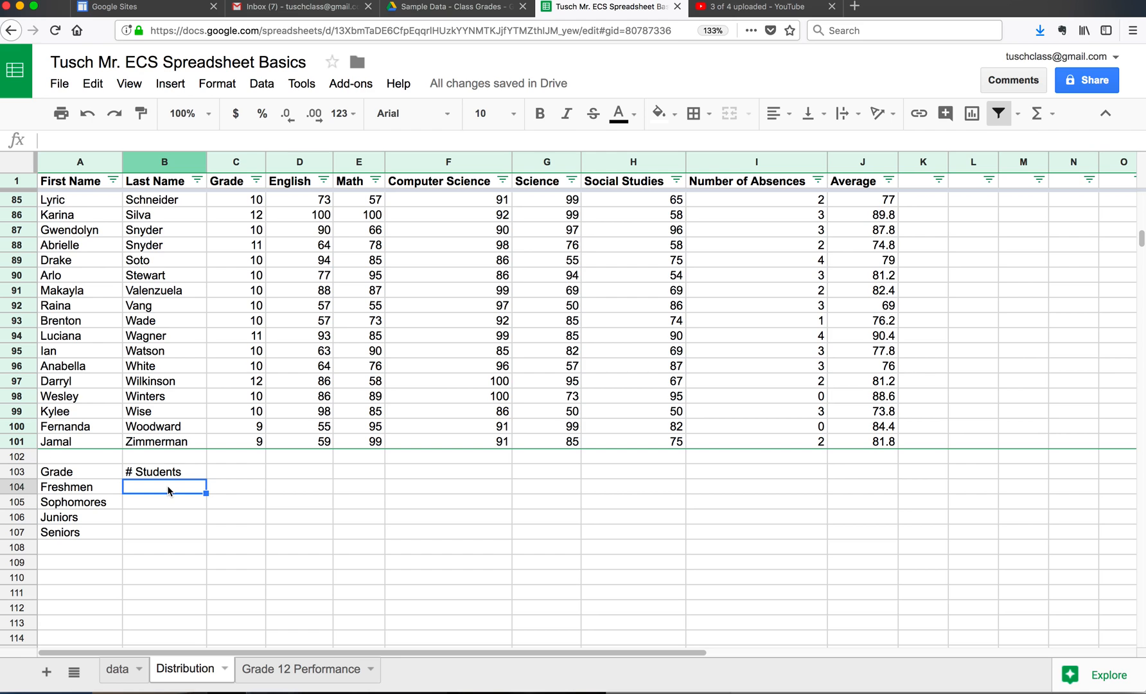
pyautogui.hotkey('ctrl', 'Left')
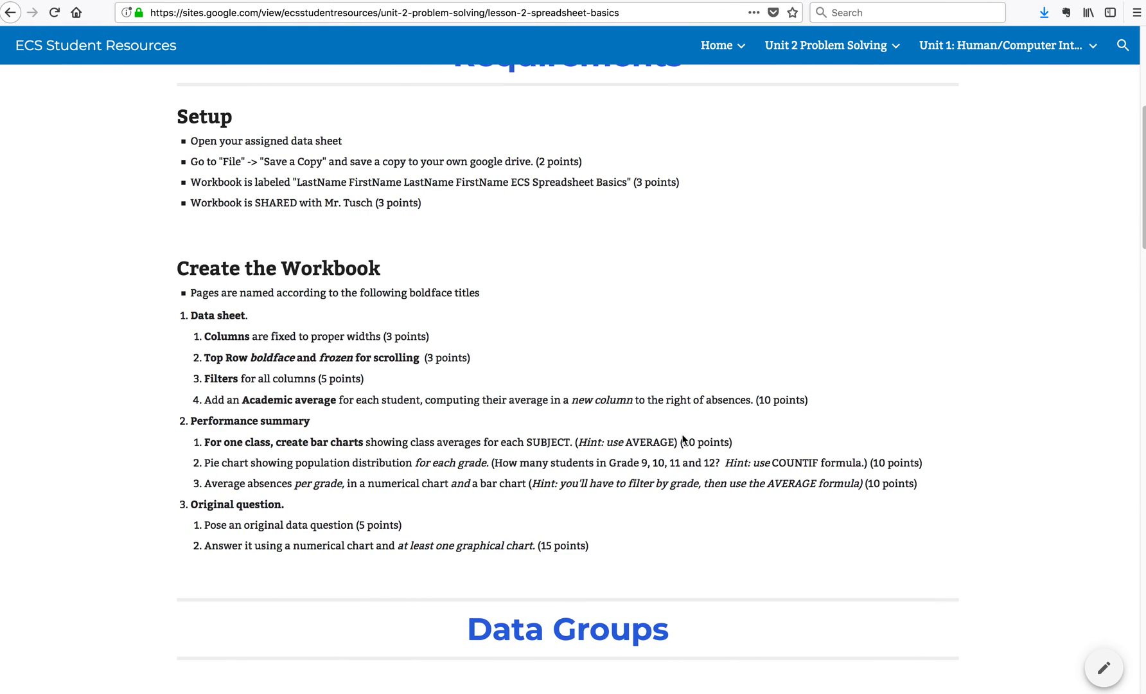
pyautogui.hotkey('ctrl', 'Right')
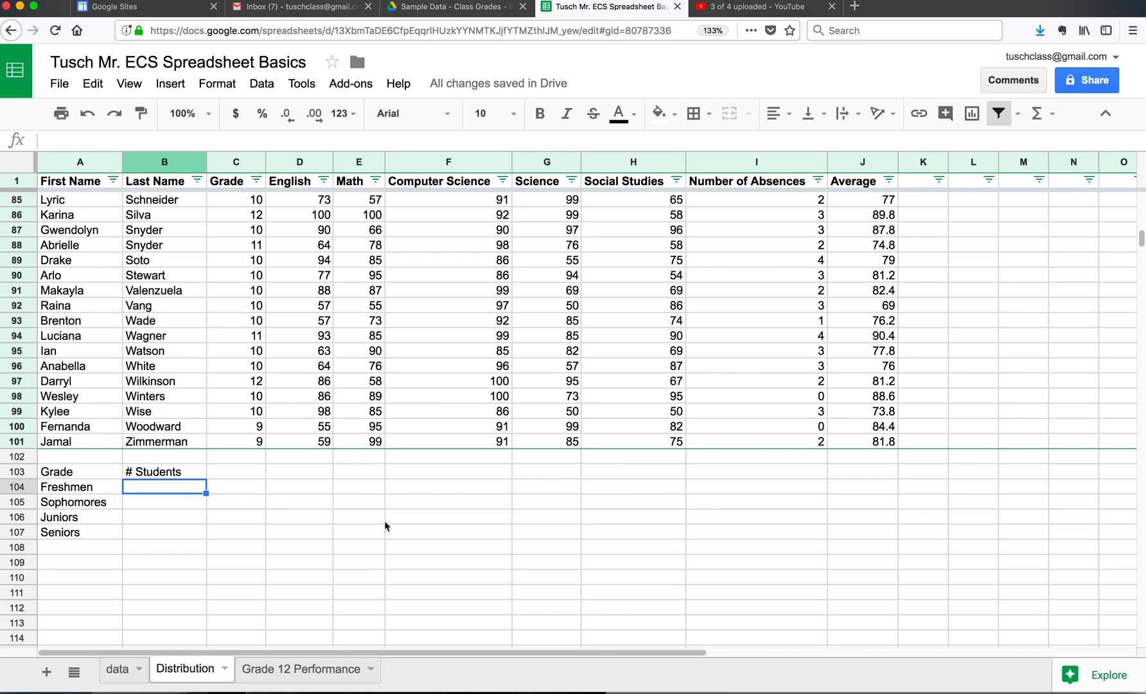
pyautogui.write('=')
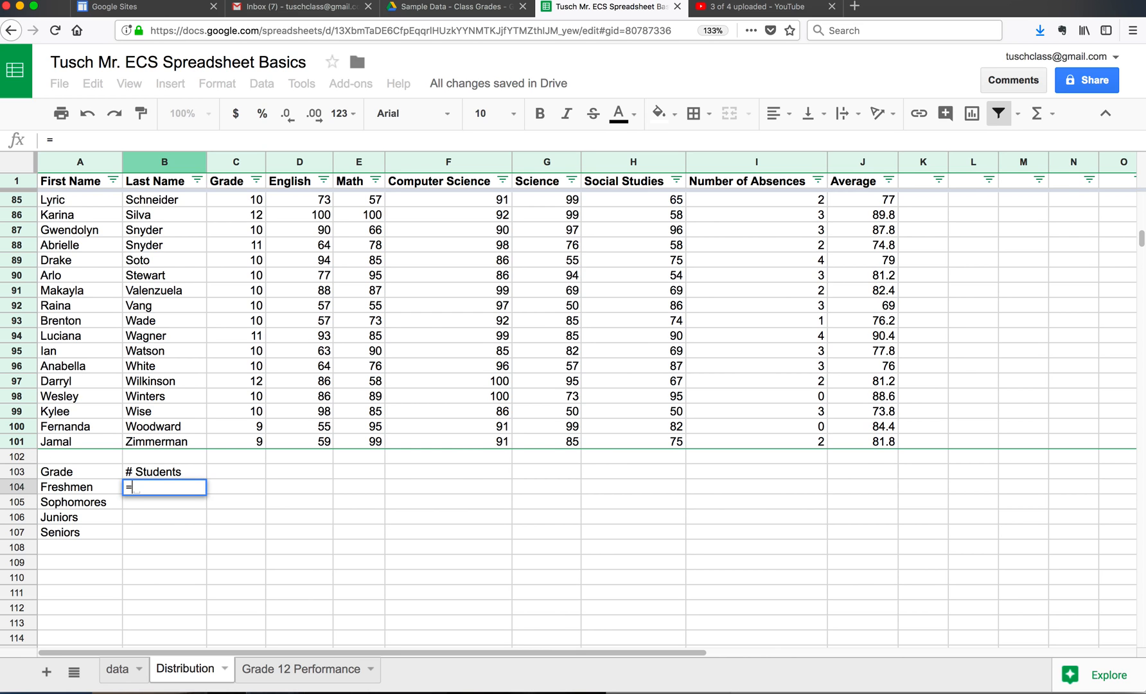
pyautogui.write('countif')
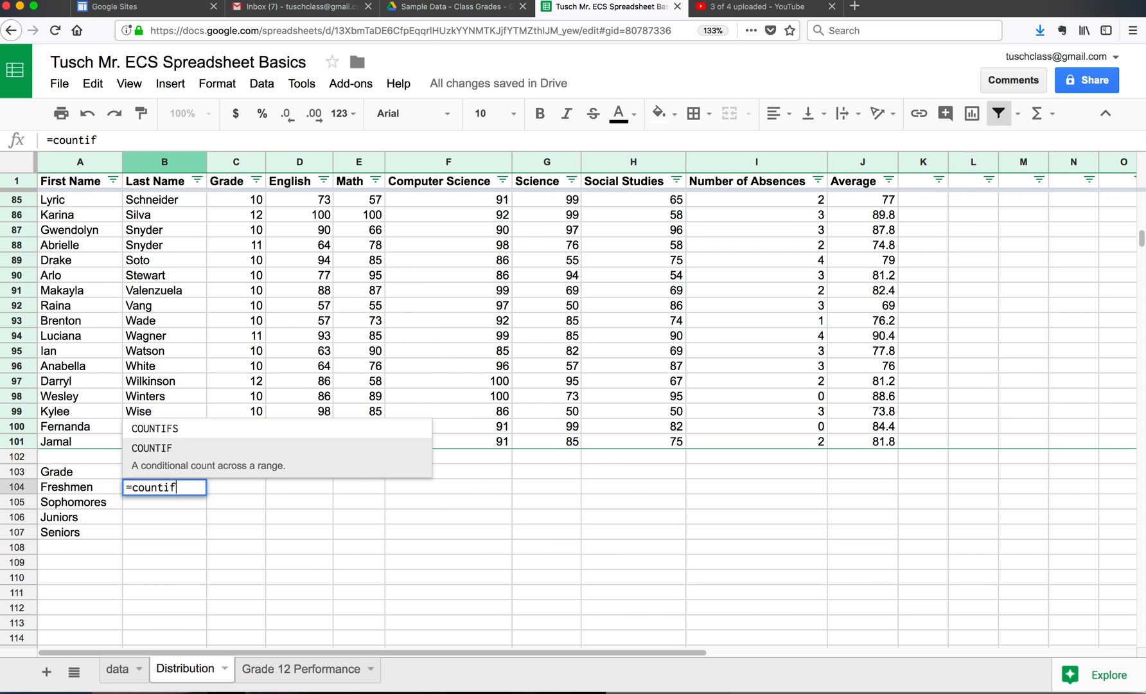
pyautogui.click(189, 457)
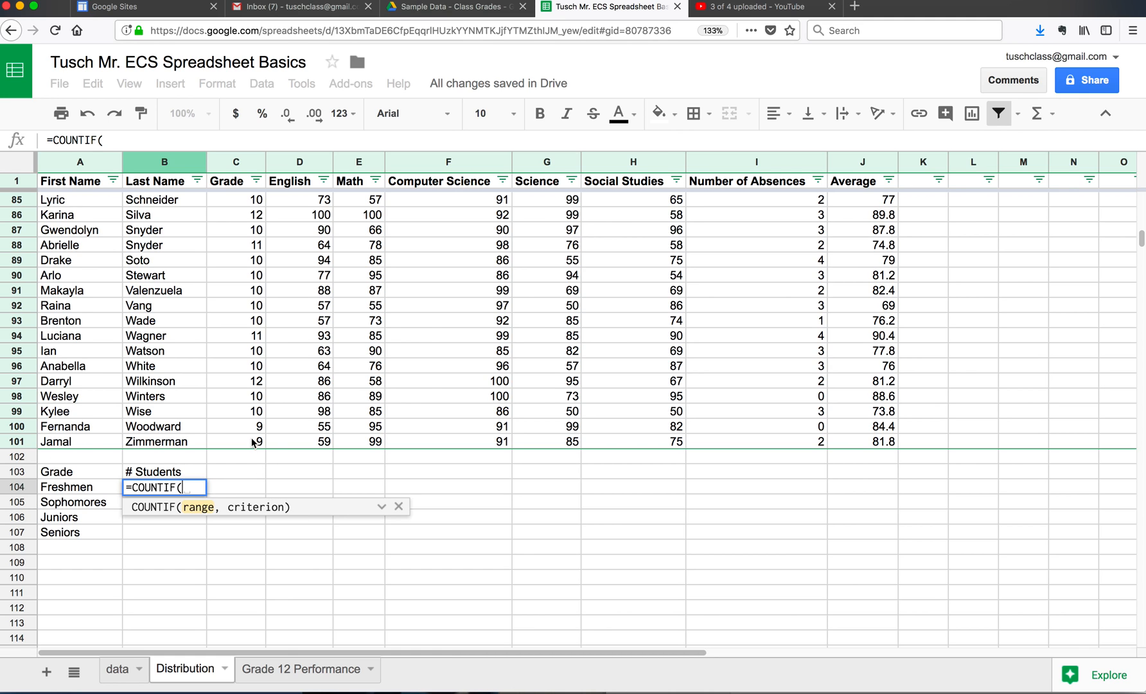
pyautogui.moveTo(254, 442); pyautogui.dragTo(247, 164)
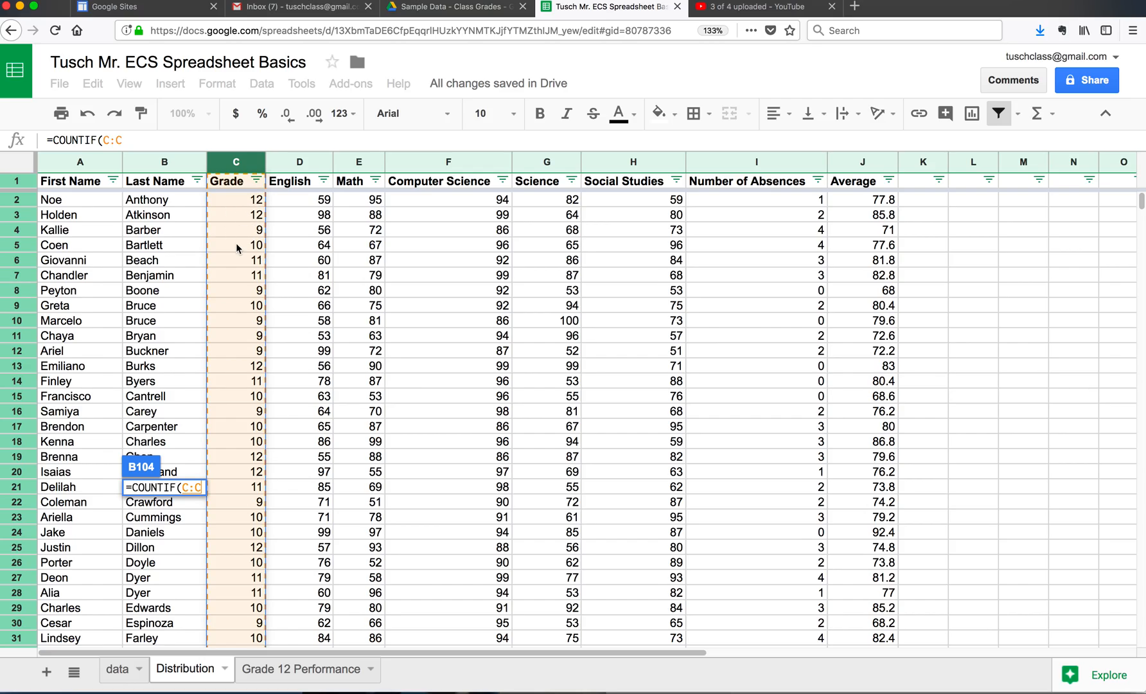
pyautogui.scroll(-10, 237, 248)
pyautogui.scroll(-20, 237, 248)
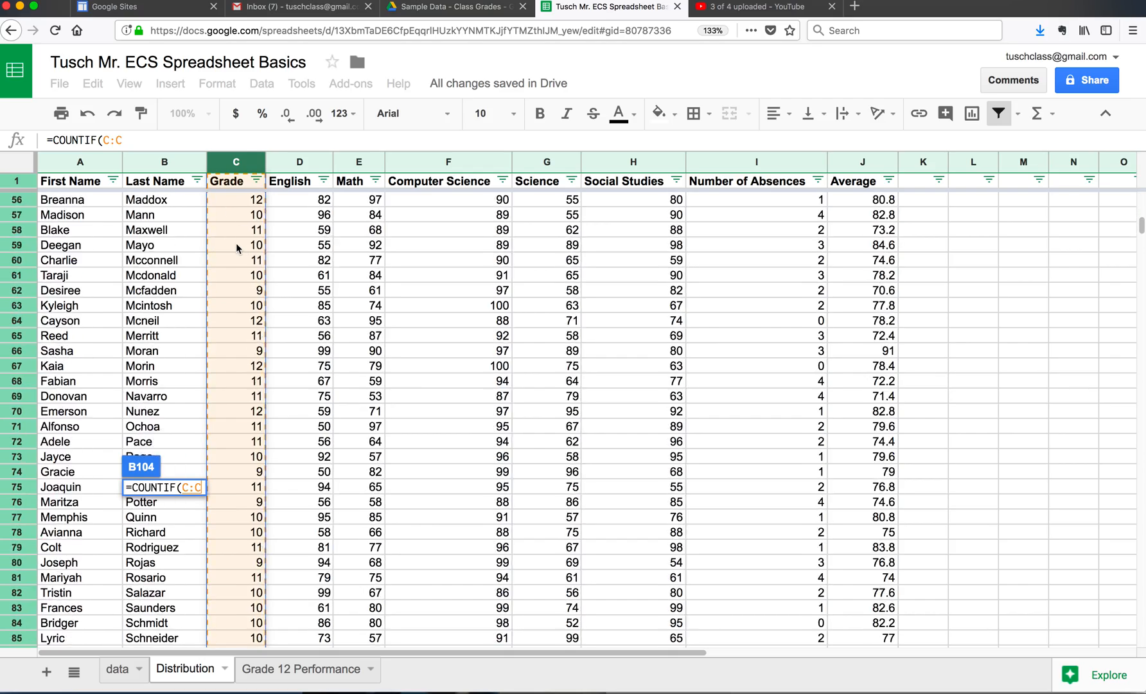
pyautogui.scroll(1, 237, 248)
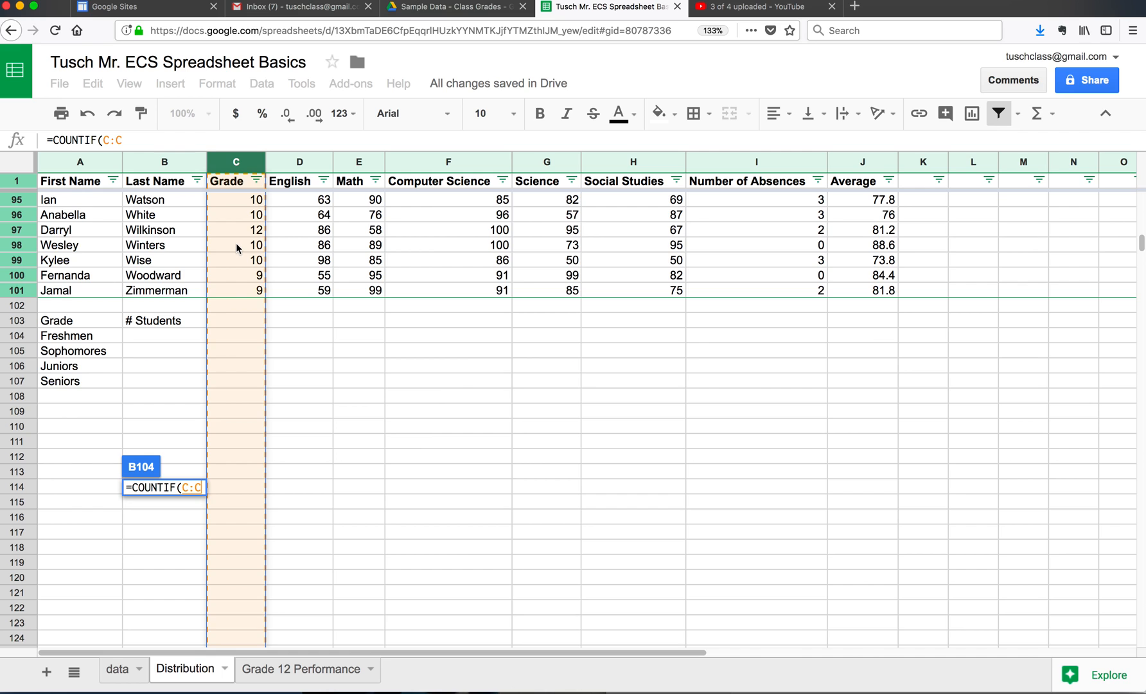
pyautogui.click(197, 488)
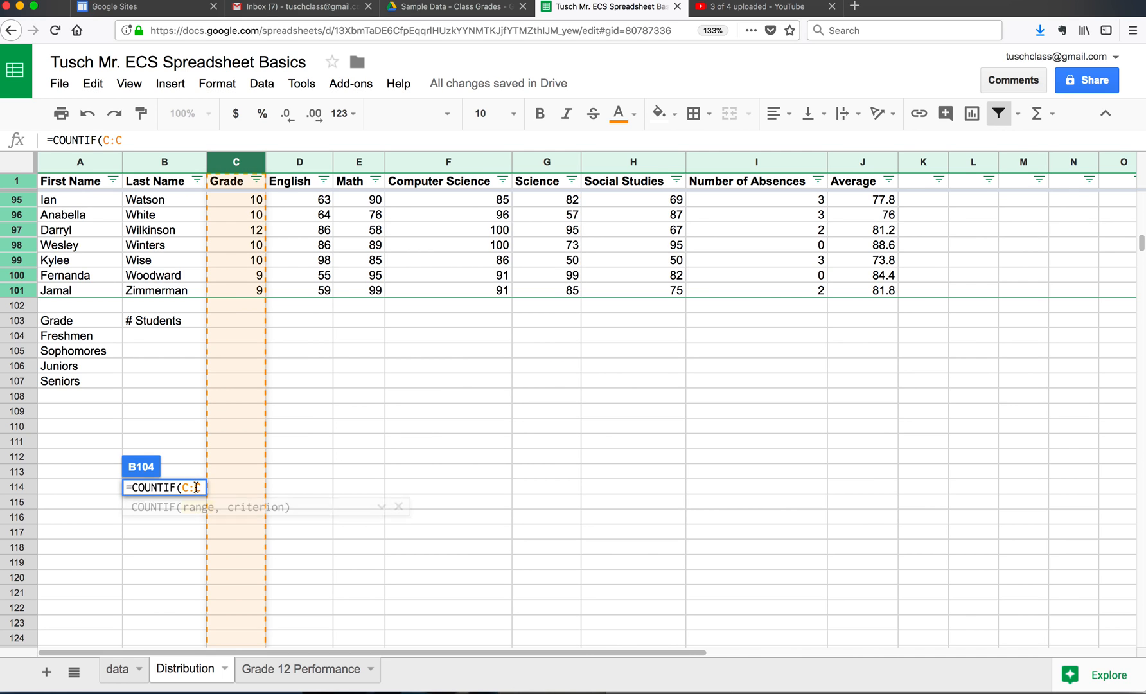
pyautogui.click(246, 289)
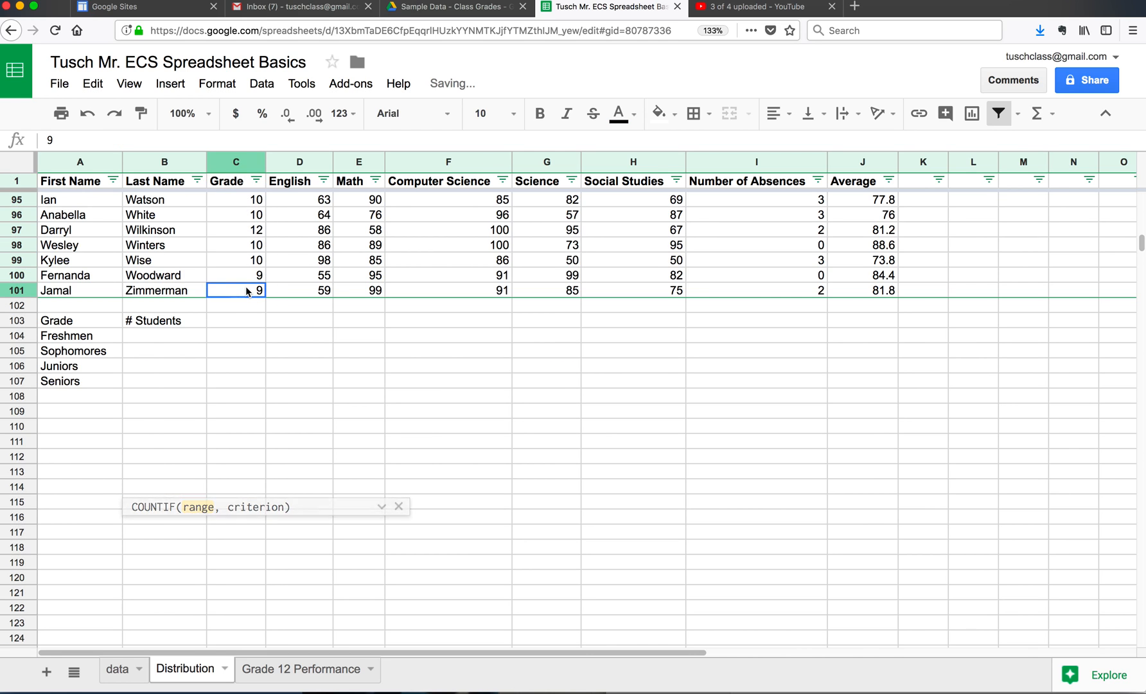
pyautogui.click(190, 340)
pyautogui.press('Delete')
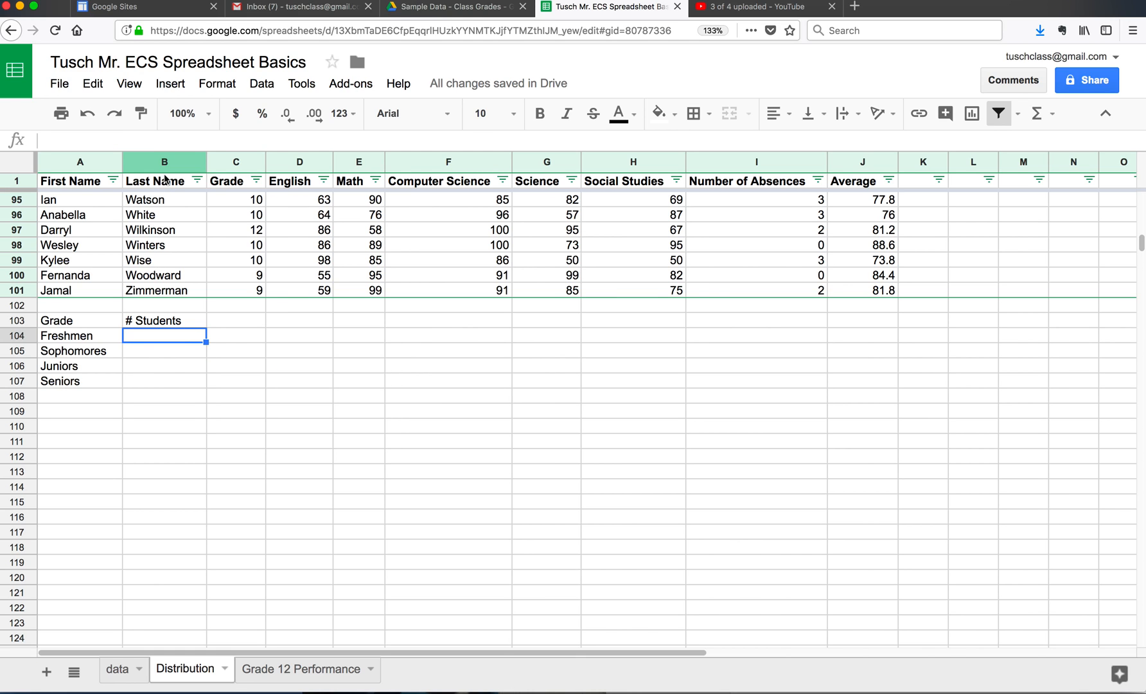
# Step: Count the freshmen in B104 with the formula =COUNTIF(C2:C101, 9), using the student rows of the Grade column as the range
pyautogui.write('=coui')
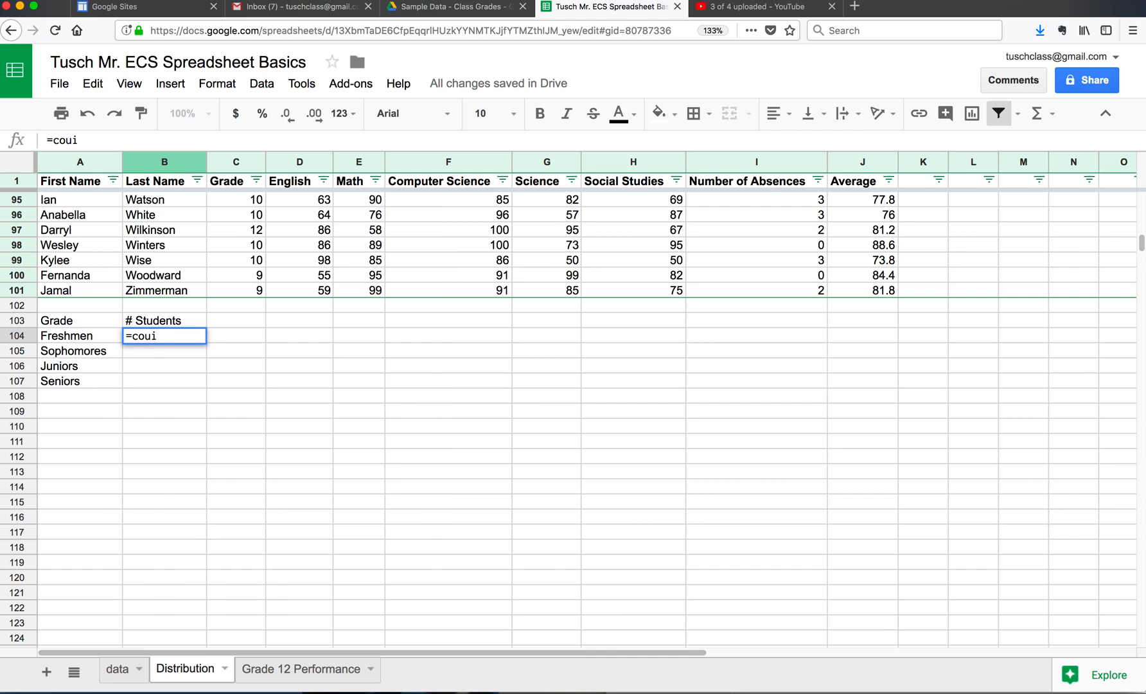
pyautogui.press('BackSpace')
pyautogui.write('nt')
pyautogui.write('if')
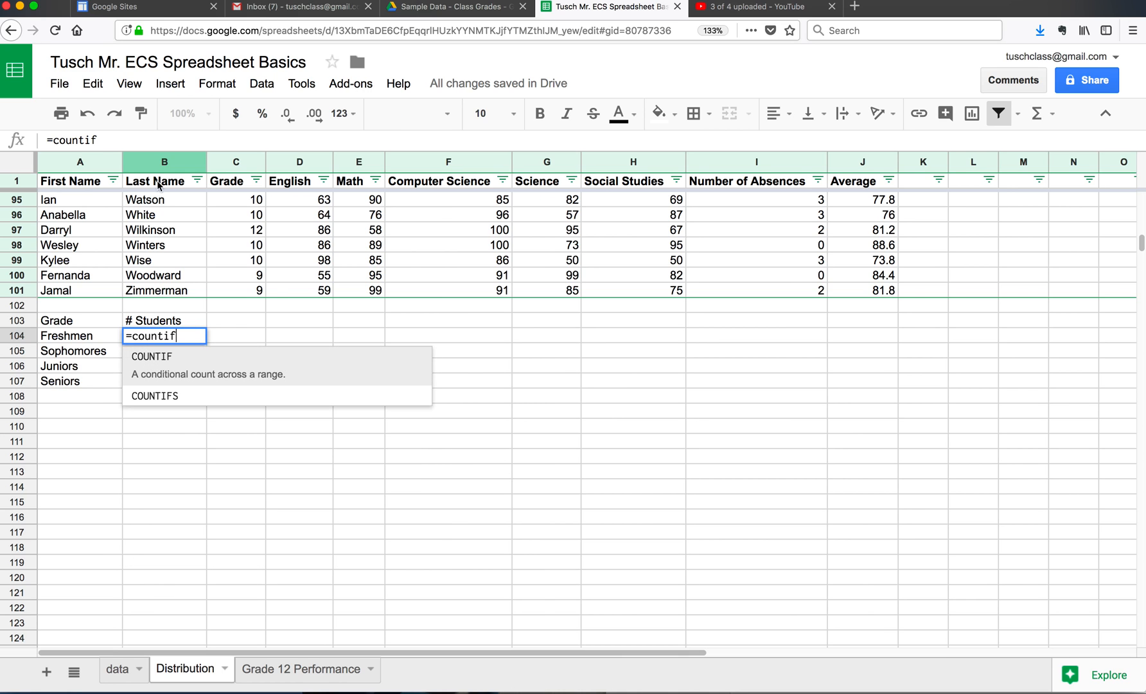
pyautogui.click(157, 357)
pyautogui.moveTo(244, 288); pyautogui.dragTo(246, 206)
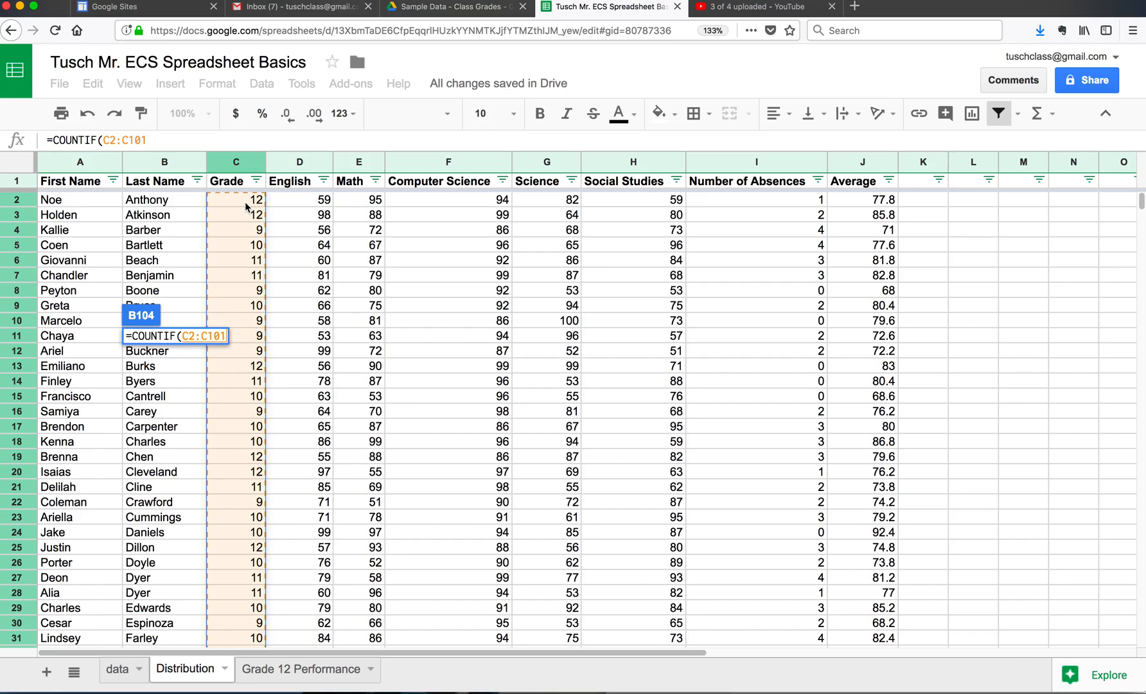
pyautogui.scroll(-10, 231, 367)
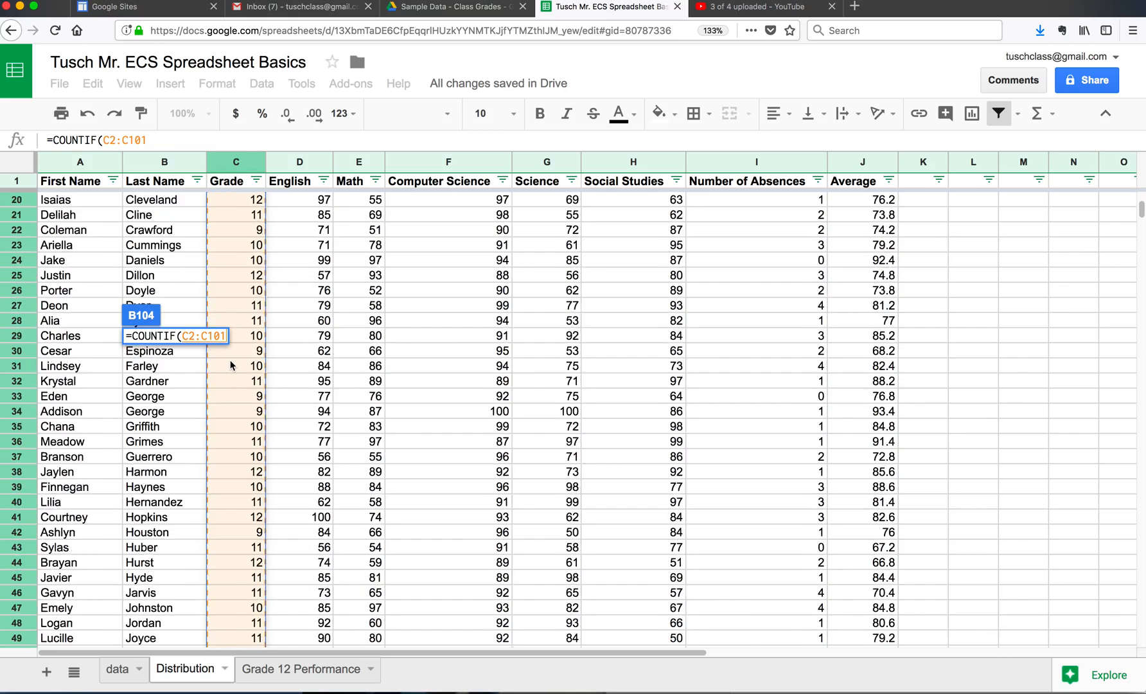
pyautogui.scroll(-8, 231, 367)
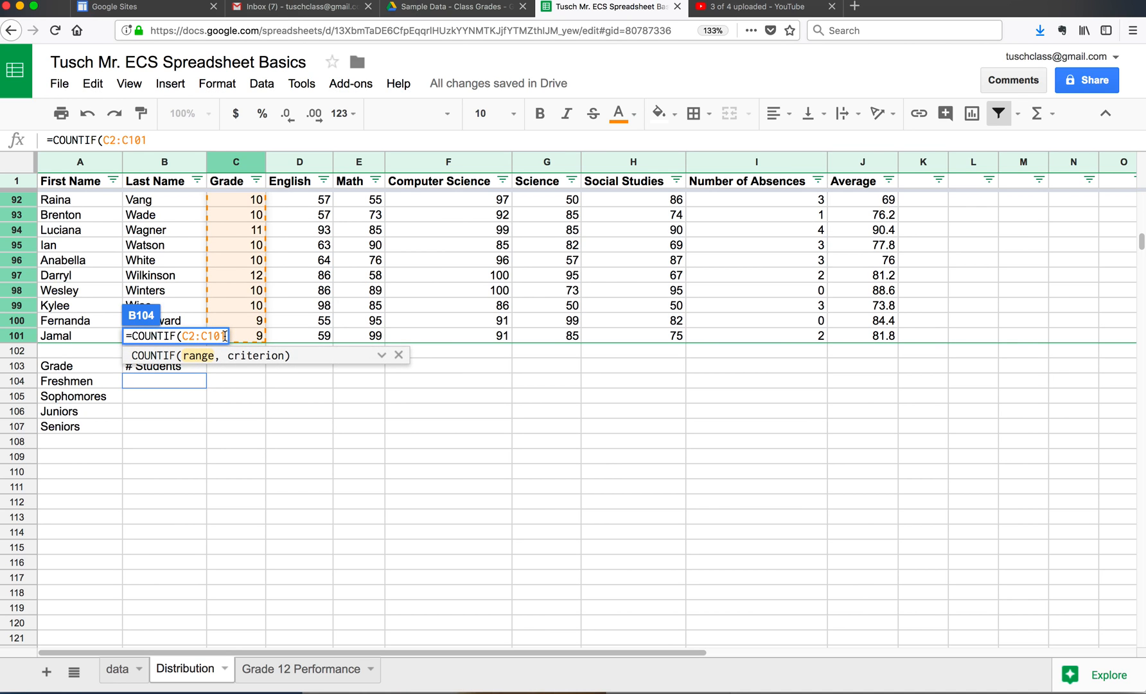
pyautogui.write(',')
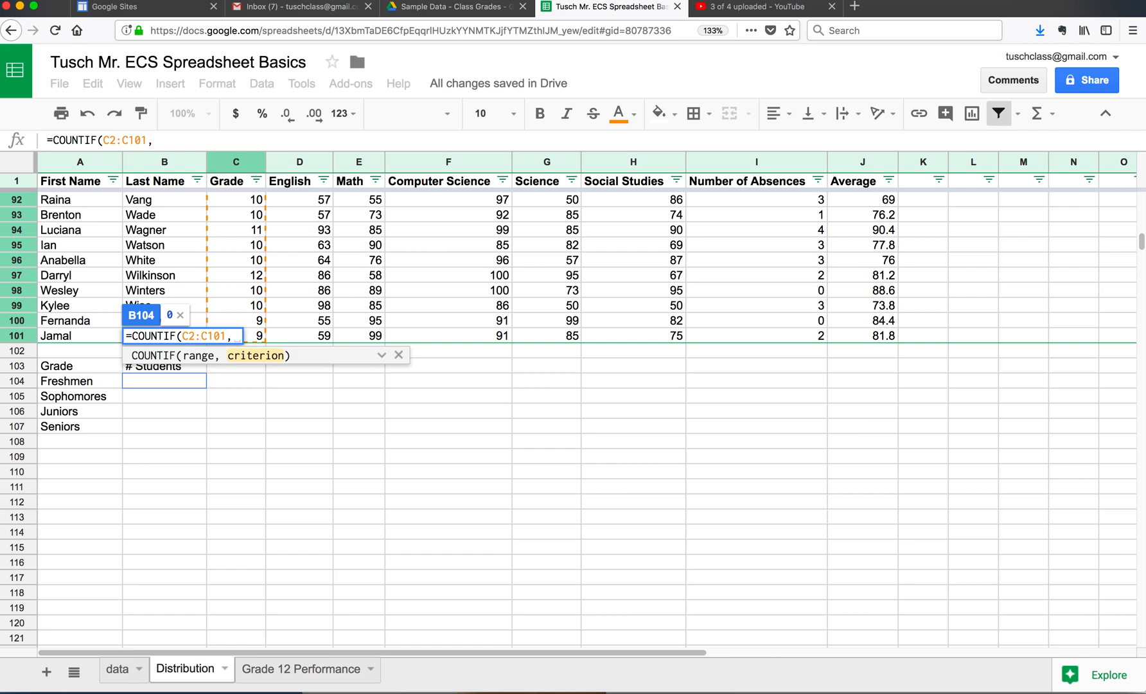
pyautogui.write(' 9')
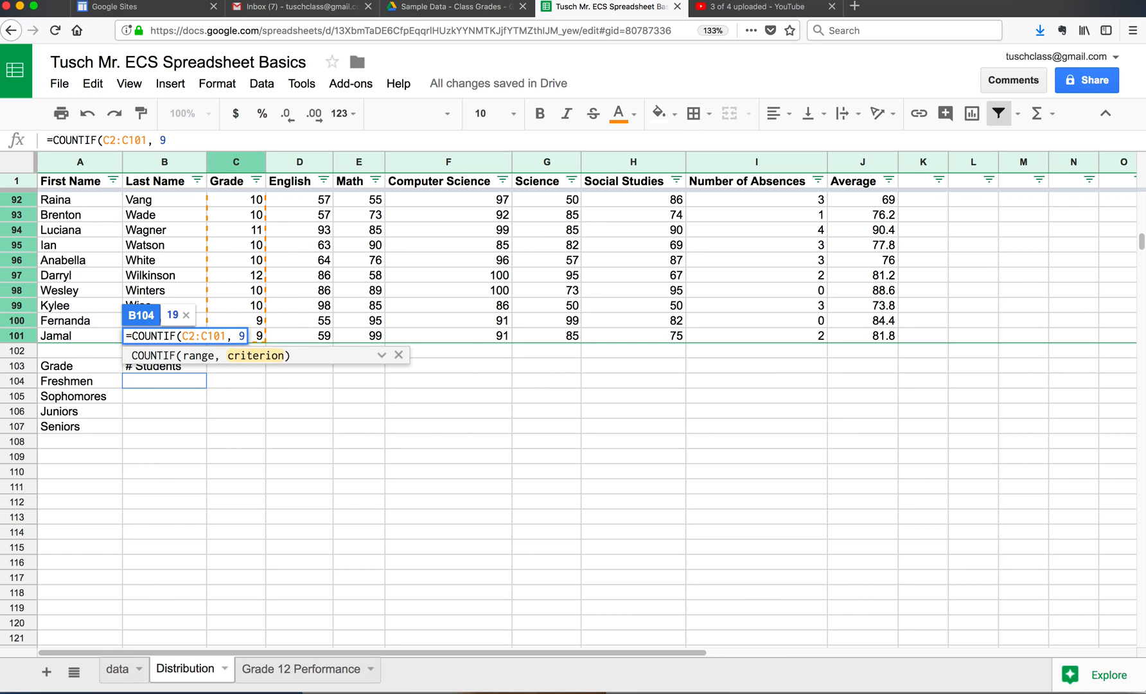
pyautogui.write(')')
pyautogui.press('Return')
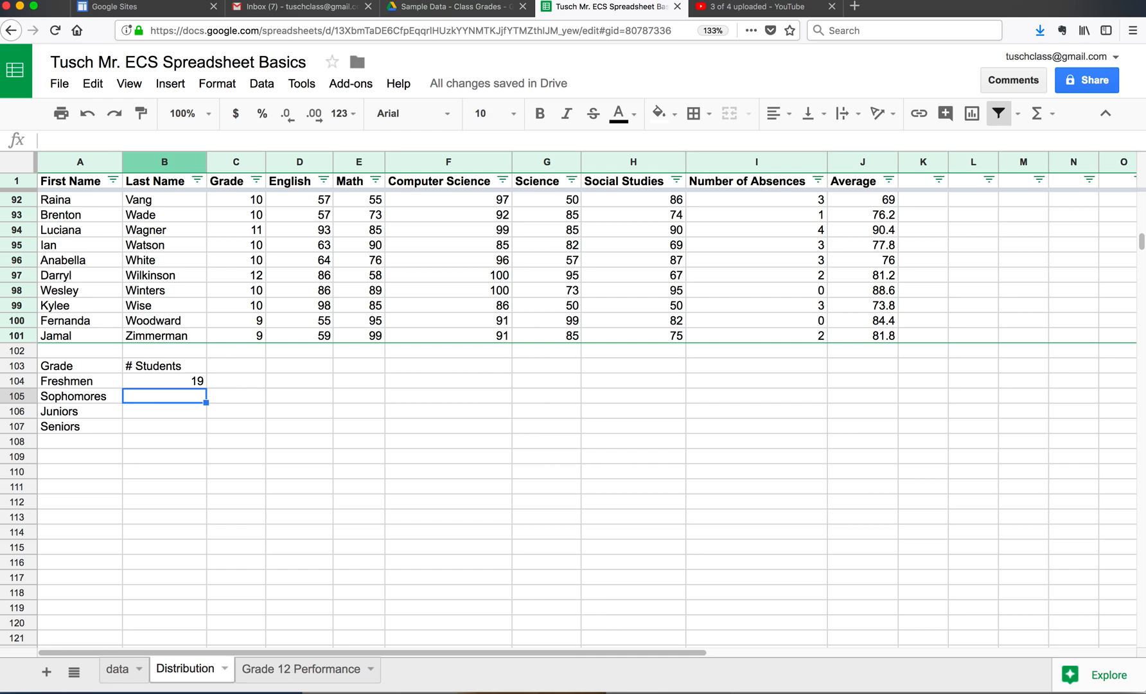
pyautogui.click(161, 384)
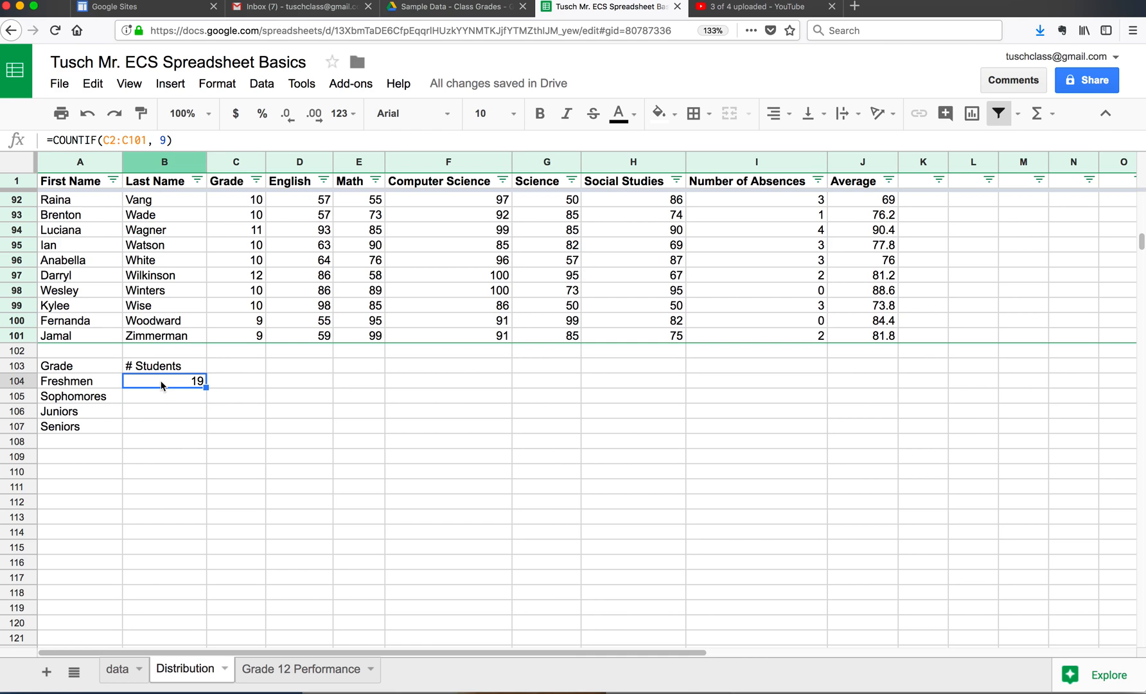
# Step: Count the sophomores in B105 with the formula =COUNTIF(C2:C101, 10)
pyautogui.click(162, 399)
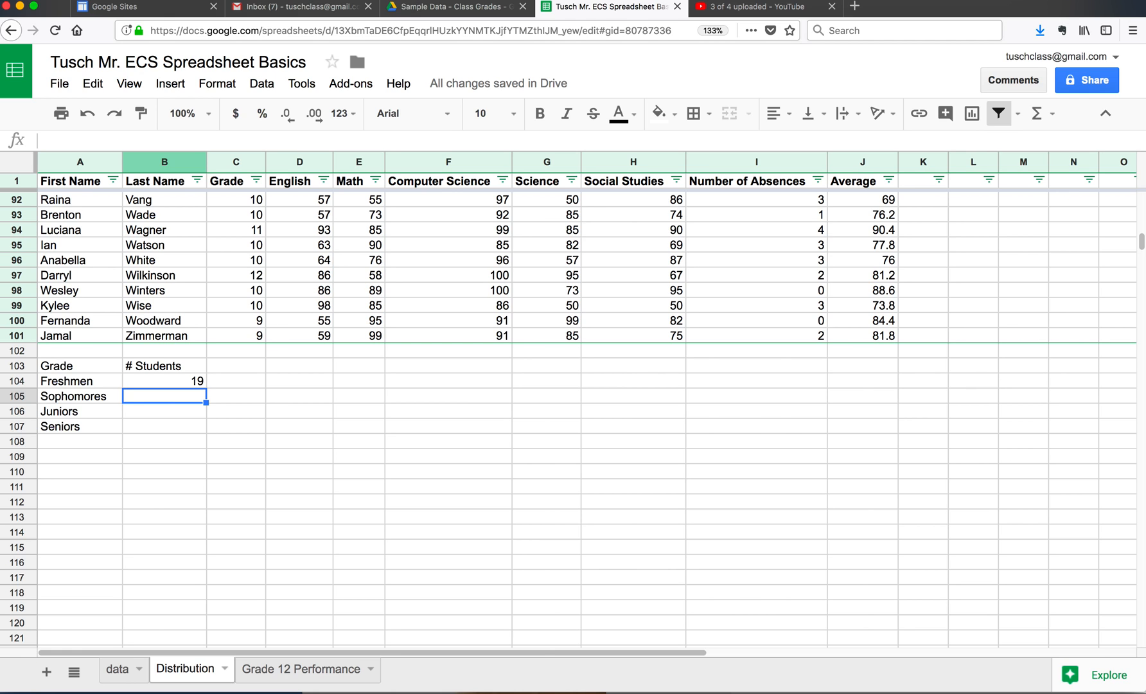
pyautogui.write('=countif')
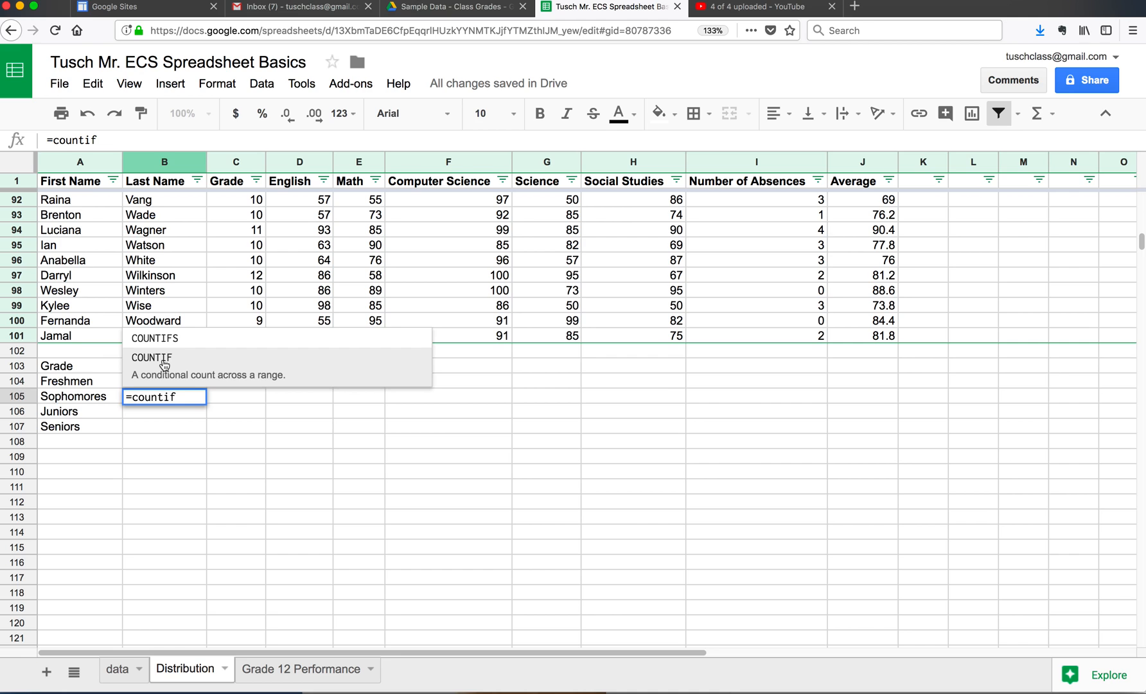
pyautogui.click(165, 365)
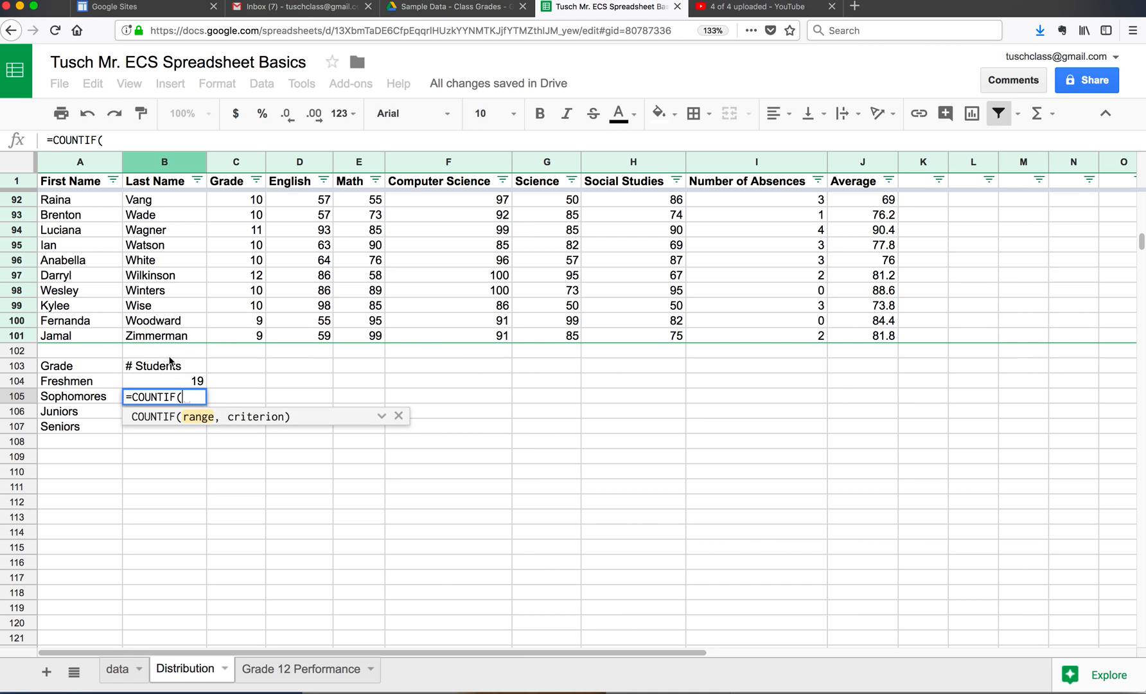
pyautogui.moveTo(239, 336); pyautogui.dragTo(249, 206)
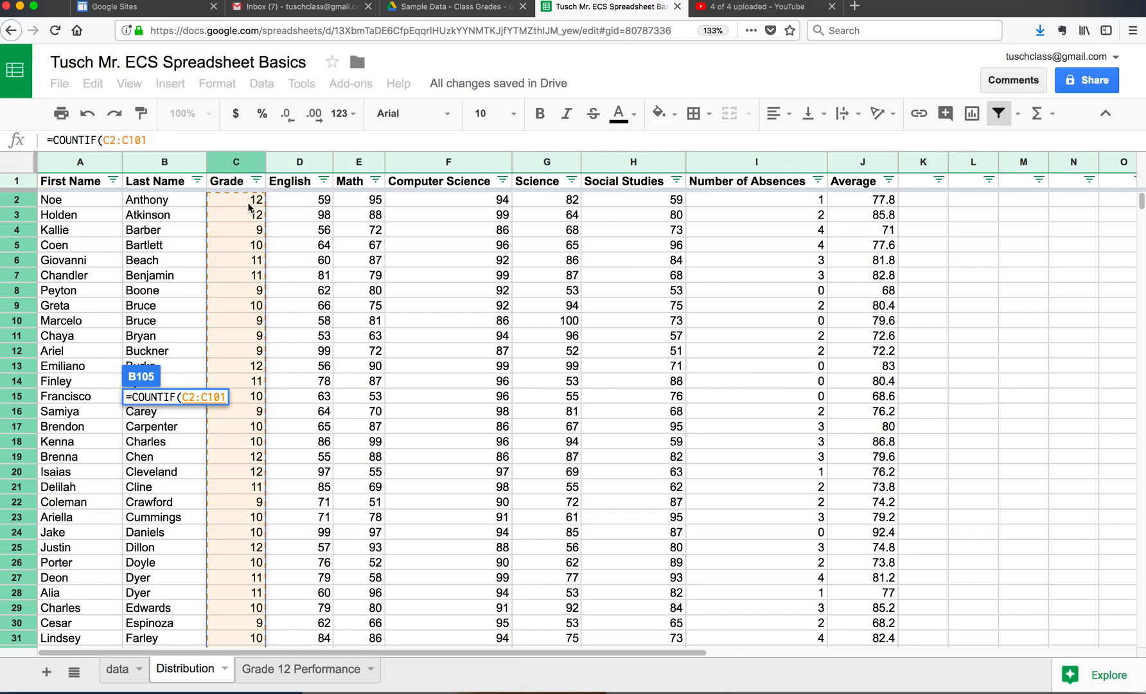
pyautogui.scroll(-20, 248, 207)
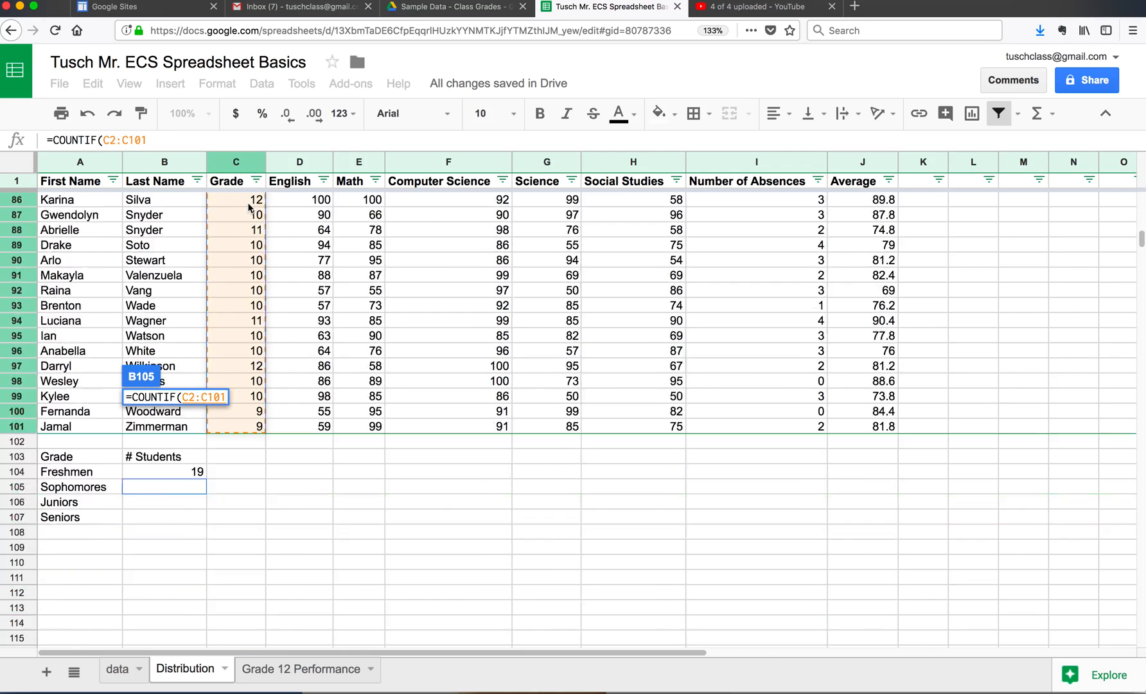
pyautogui.scroll(-2, 249, 206)
pyautogui.click(225, 396)
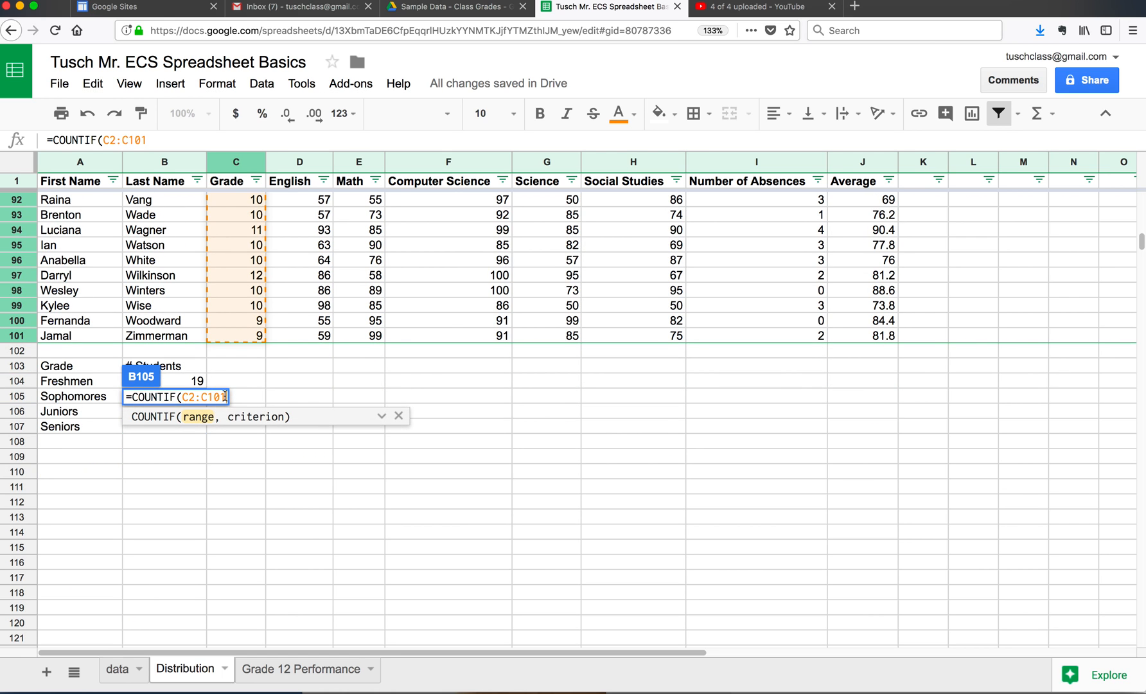
pyautogui.write(',')
pyautogui.write(' 10')
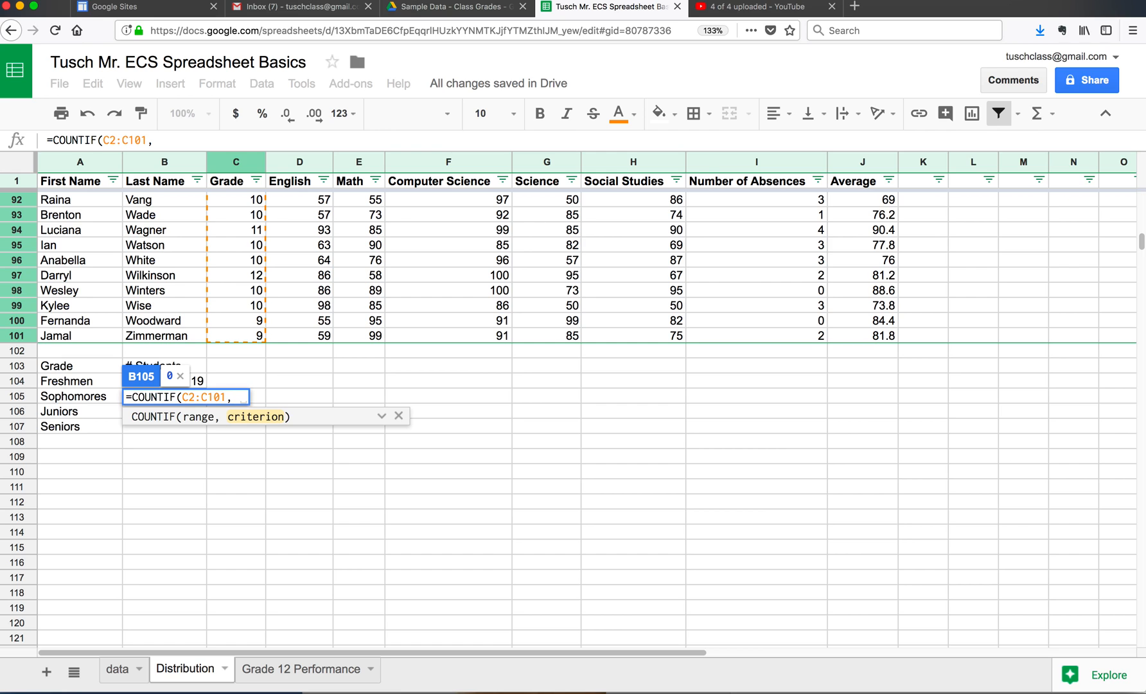
pyautogui.write(')')
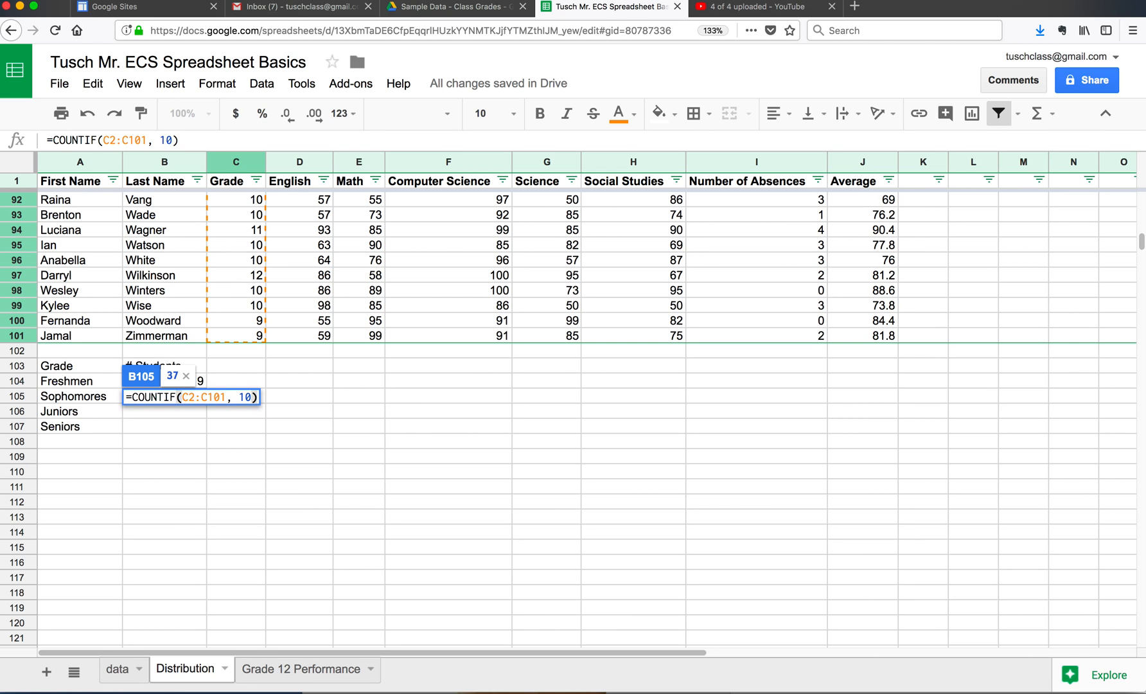
pyautogui.press('Return')
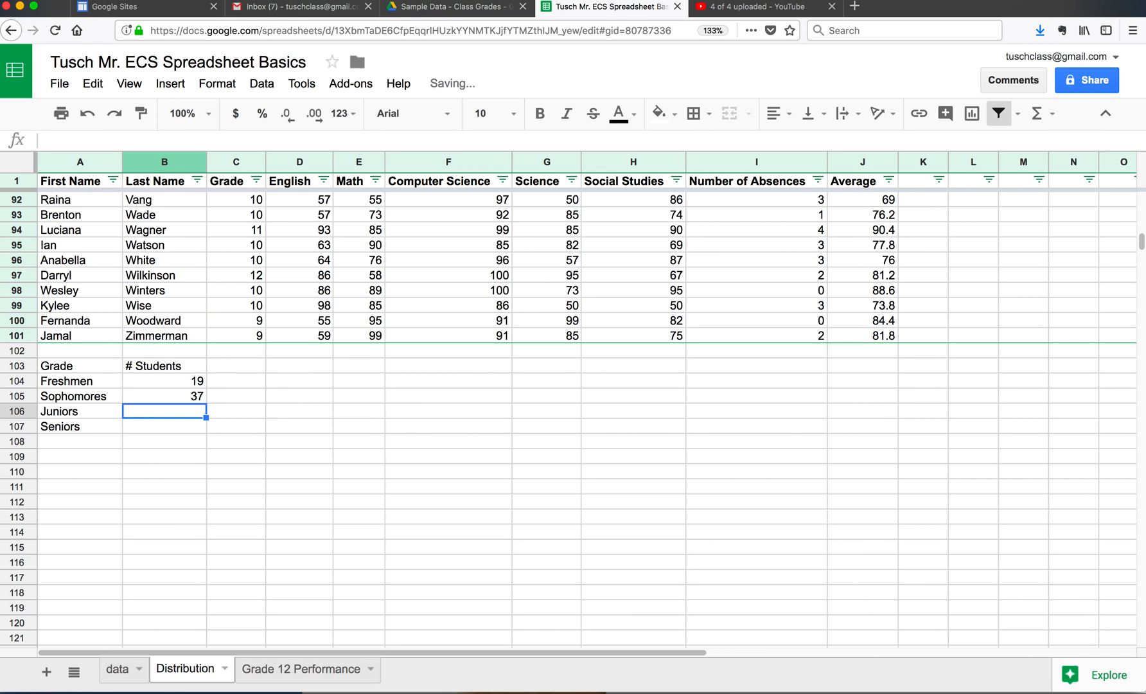
# Step: Copy the text of the Sophomores formula from B105 and paste it into the Juniors cell B106, keeping the range C2:C101
pyautogui.click(195, 396)
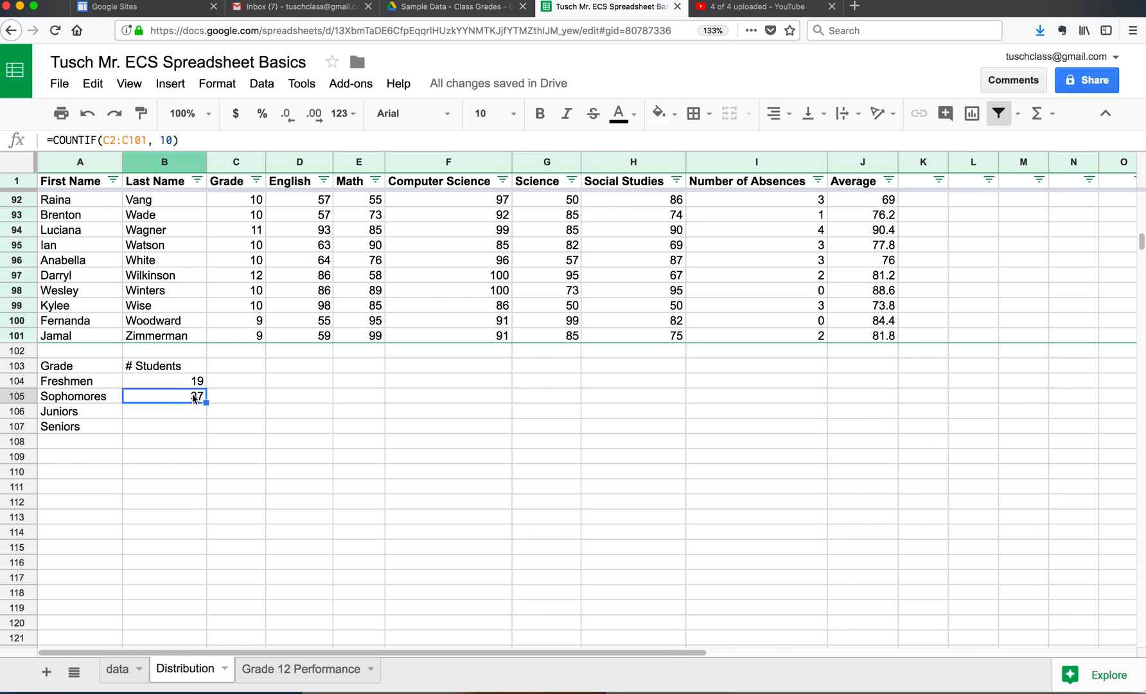
pyautogui.moveTo(179, 140); pyautogui.dragTo(65, 137)
pyautogui.hotkey('ctrl', 'c')
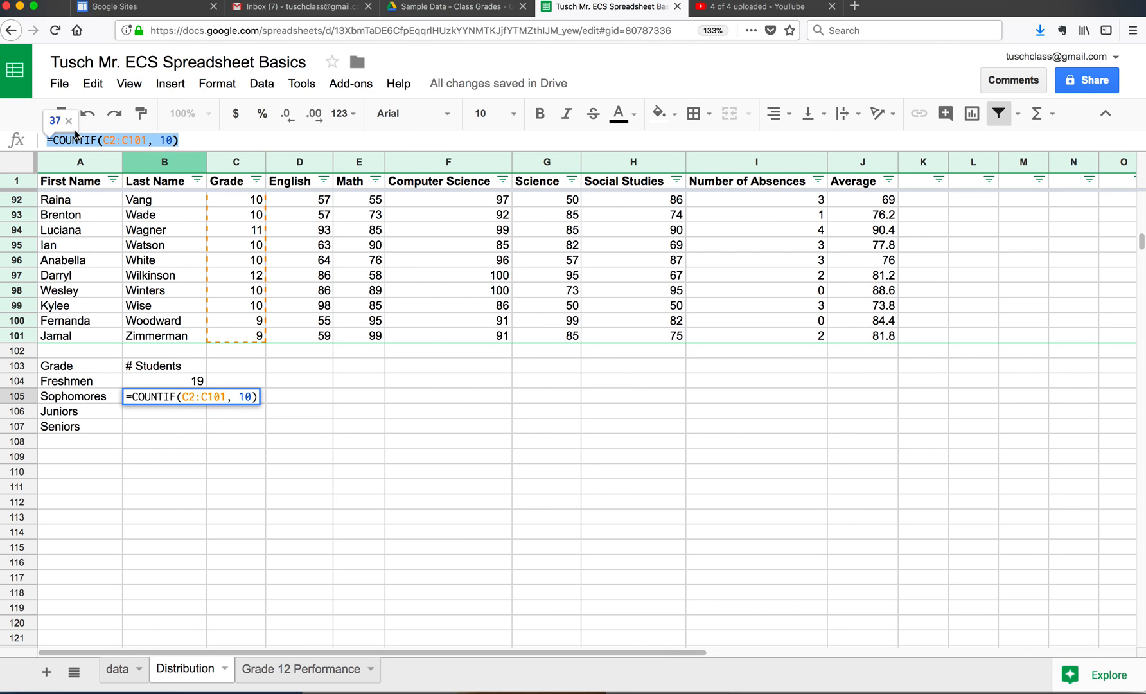
pyautogui.click(134, 415)
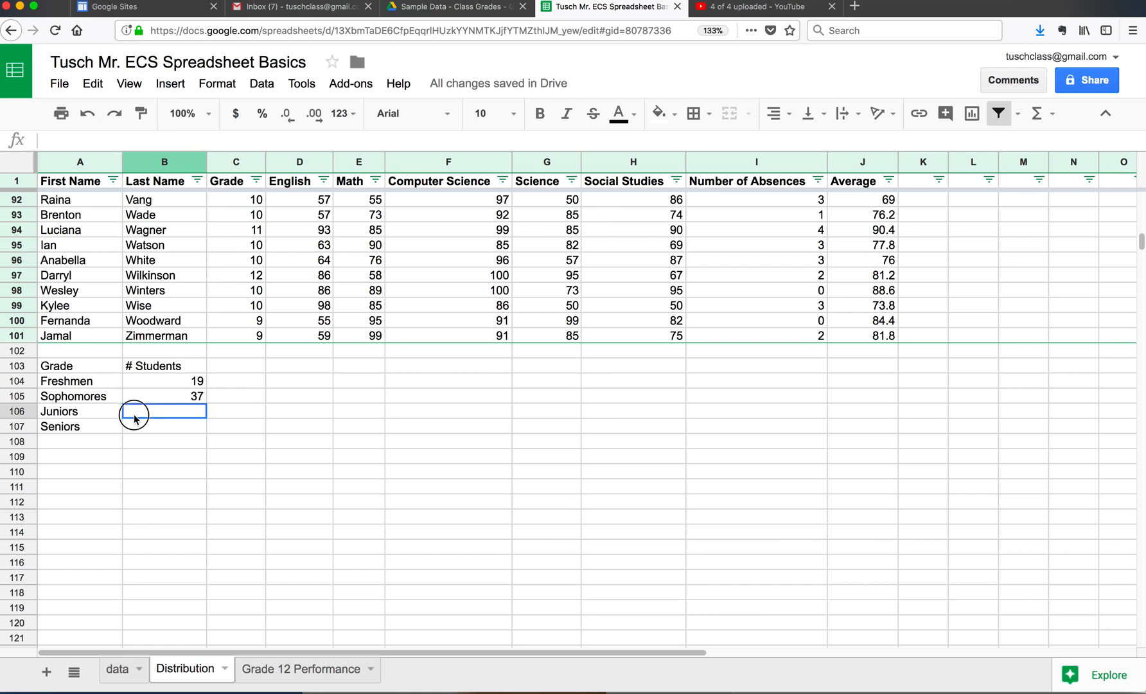
pyautogui.hotkey('ctrl', 'v')
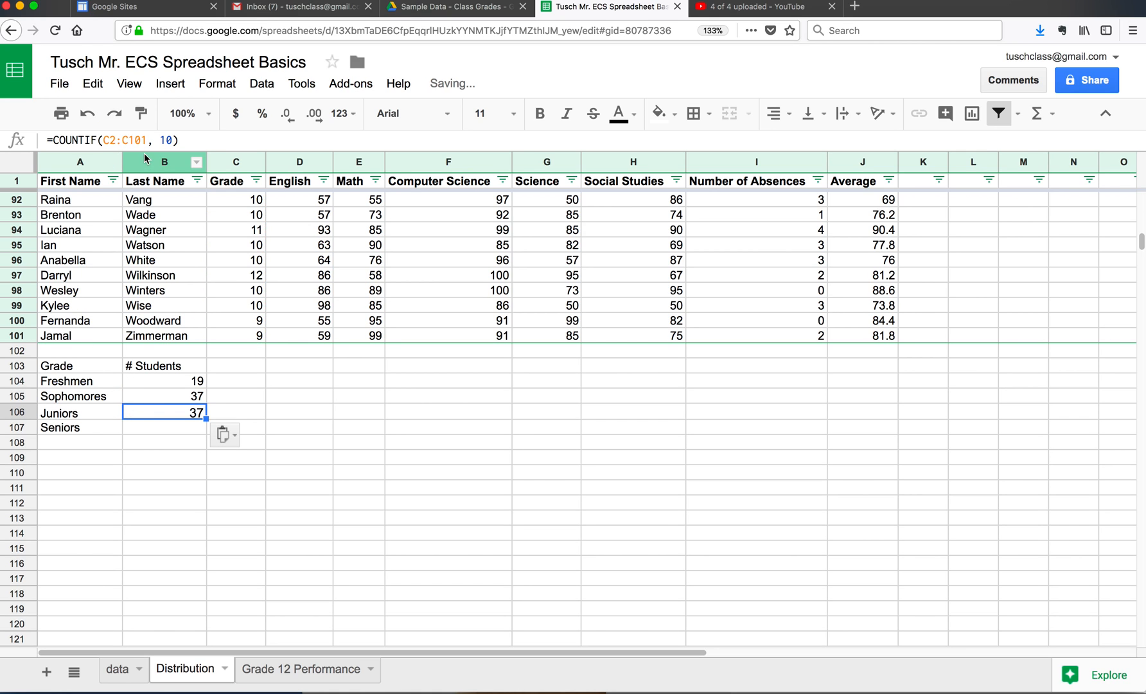
# Step: Change the COUNTIF criterion in the Juniors cell B106 to 11
pyautogui.click(172, 140)
pyautogui.moveTo(172, 140); pyautogui.dragTo(169, 140)
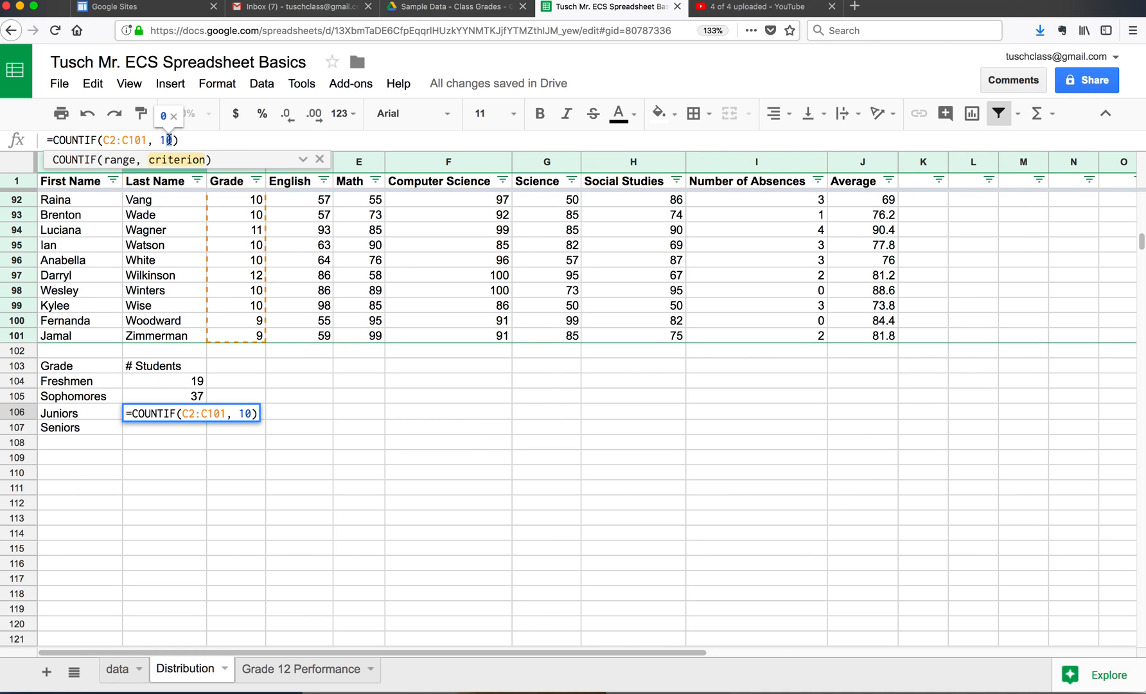
pyautogui.write('1')
pyautogui.press('Return')
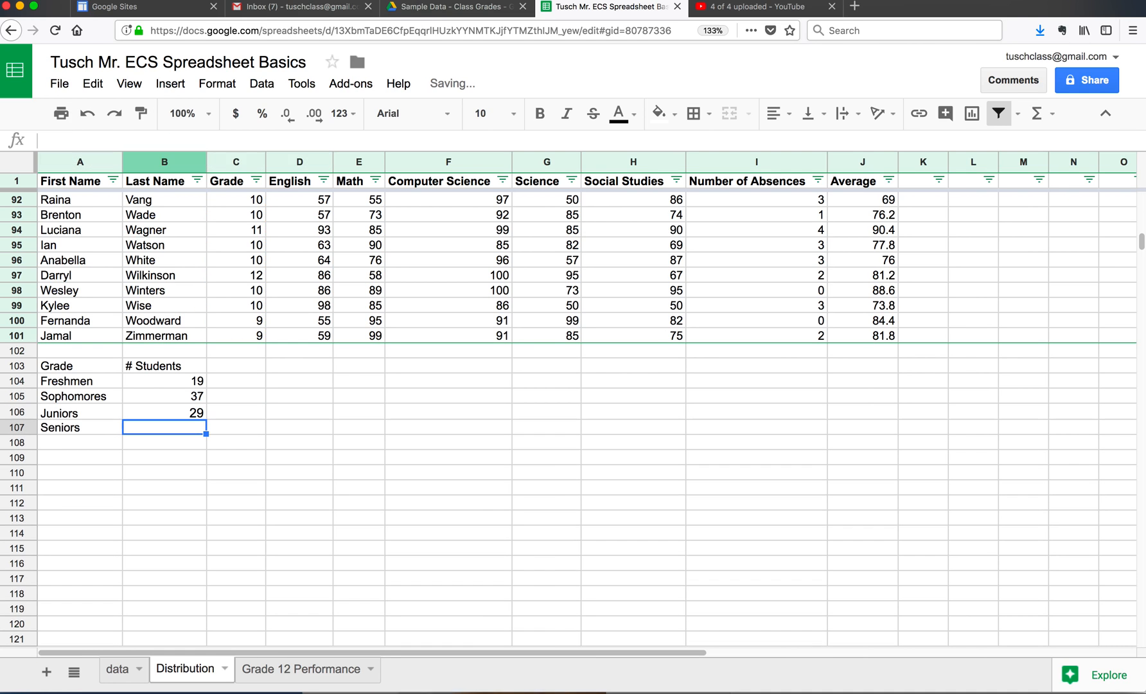
# Step: Paste the COUNTIF formula into the Seniors cell B107 and set its criterion to 12
pyautogui.hotkey('ctrl', 'v')
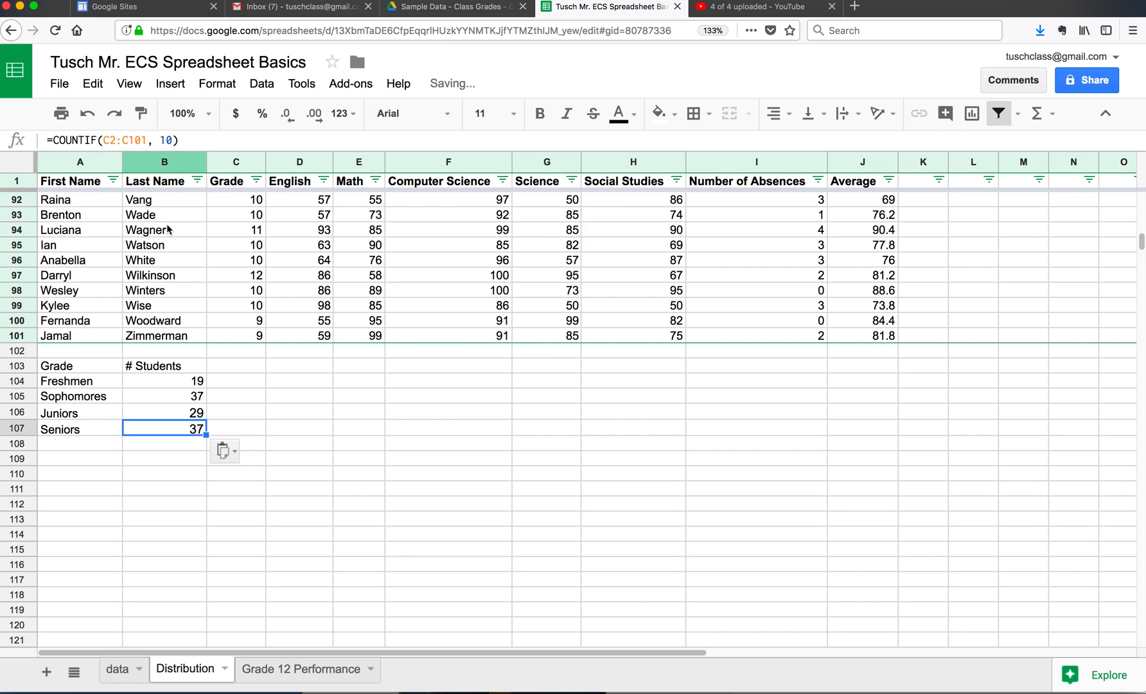
pyautogui.click(172, 140)
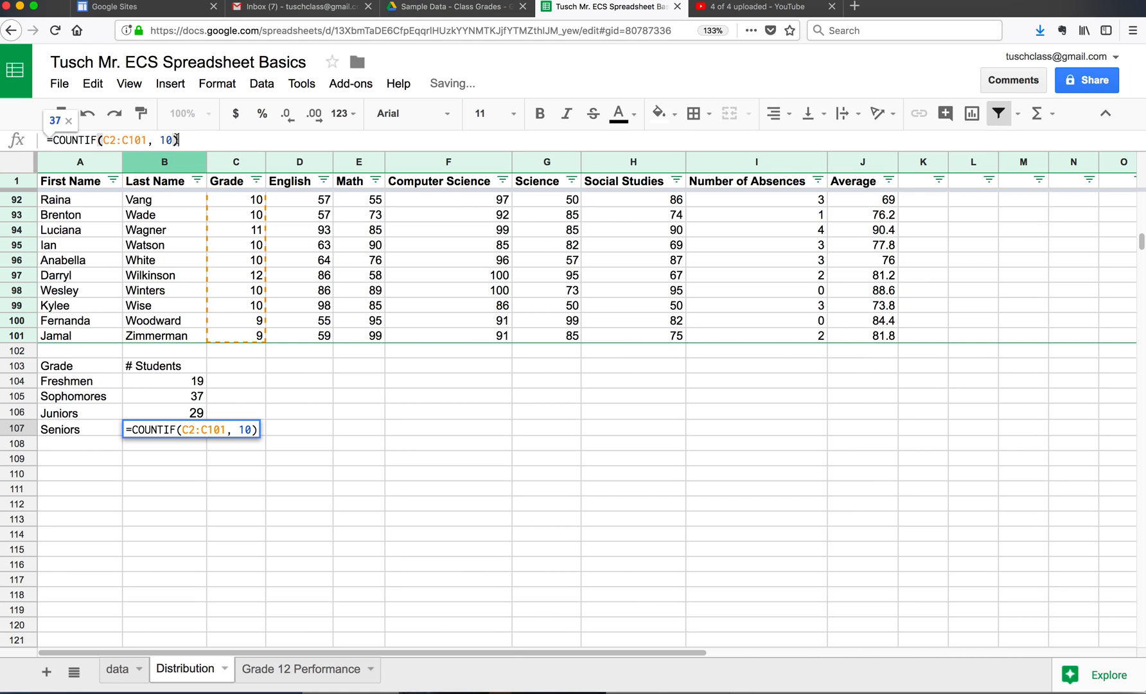
pyautogui.press('BackSpace')
pyautogui.write('2')
pyautogui.press('Return')
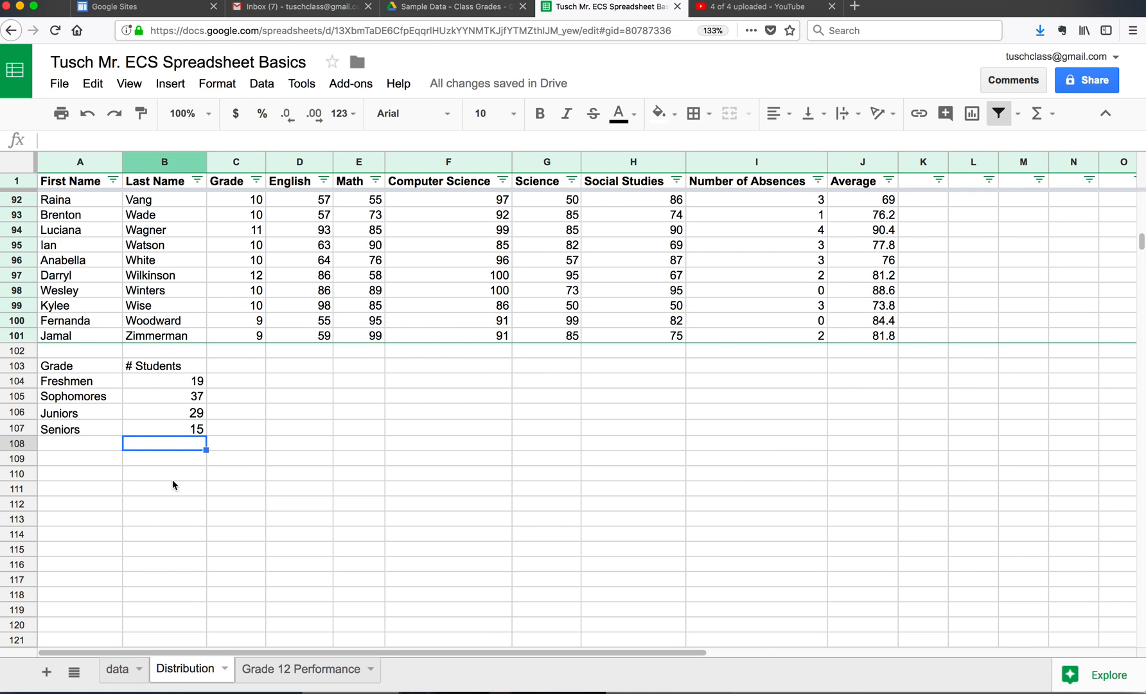
# Step: Check the presentation slide and the pie chart requirement on the assignment page, and return to the spreadsheet
pyautogui.hotkey('ctrl', 'Right')
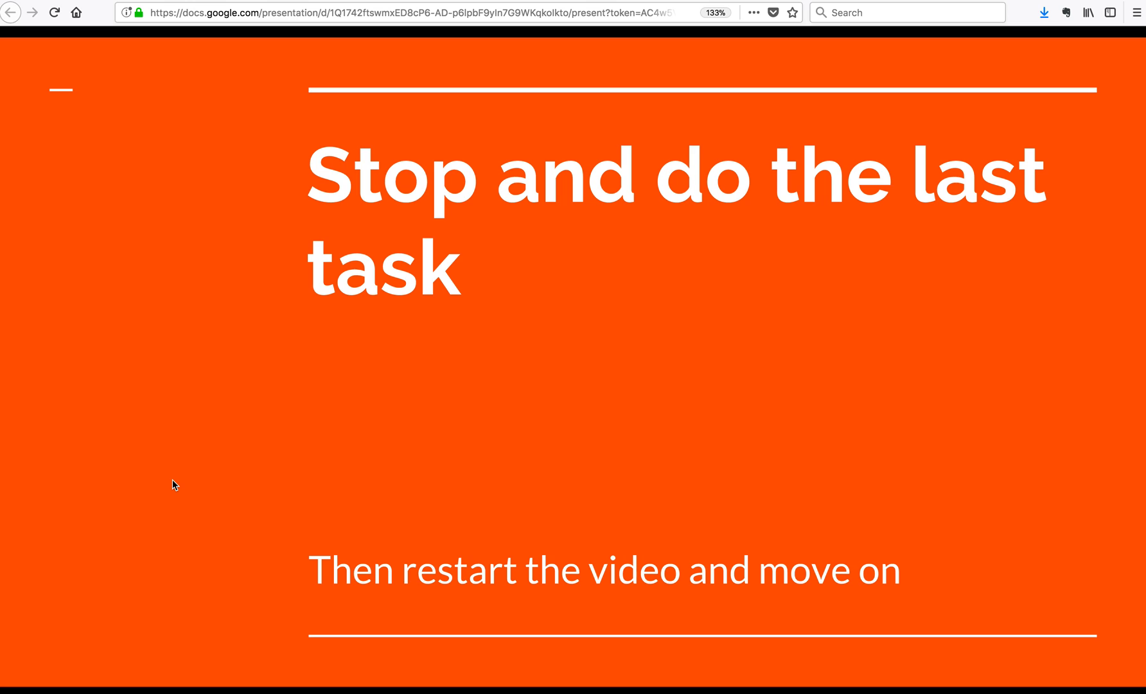
pyautogui.hotkey('ctrl', 'Left')
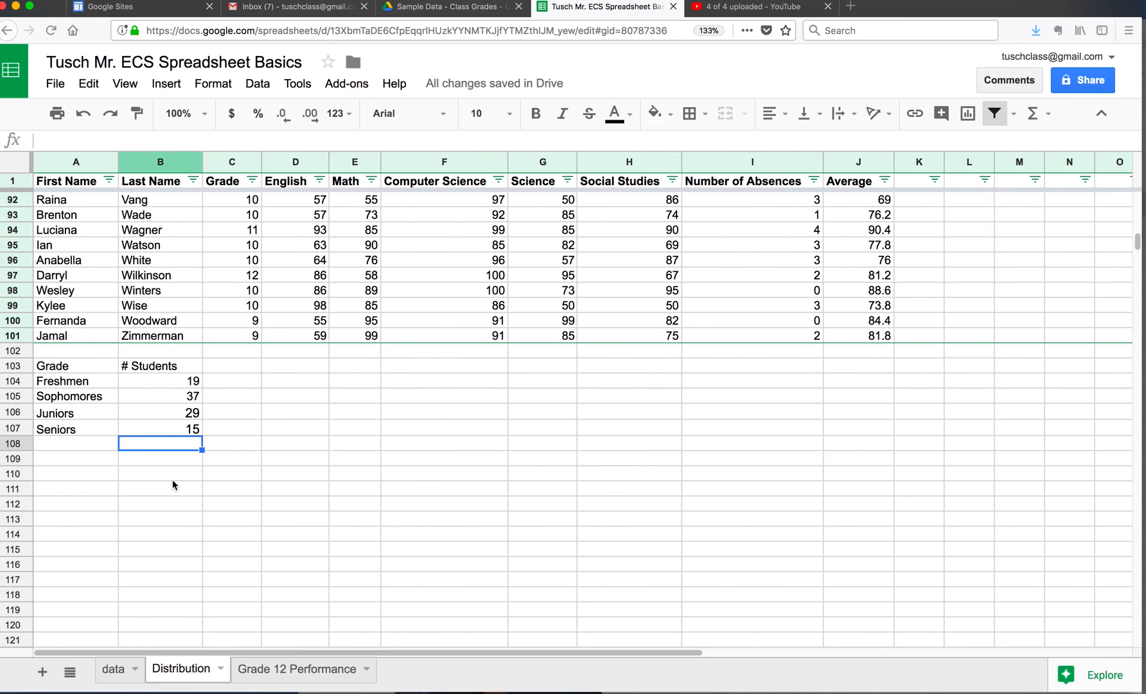
pyautogui.hotkey('ctrl', 'Left')
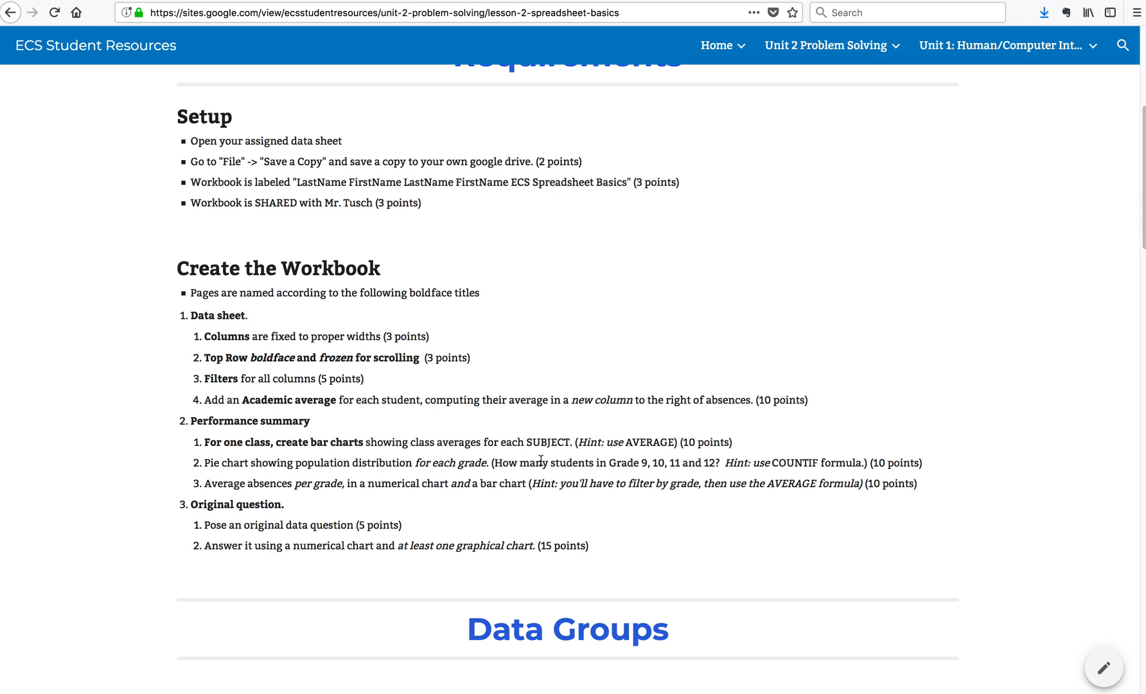
pyautogui.hotkey('ctrl', 'Right')
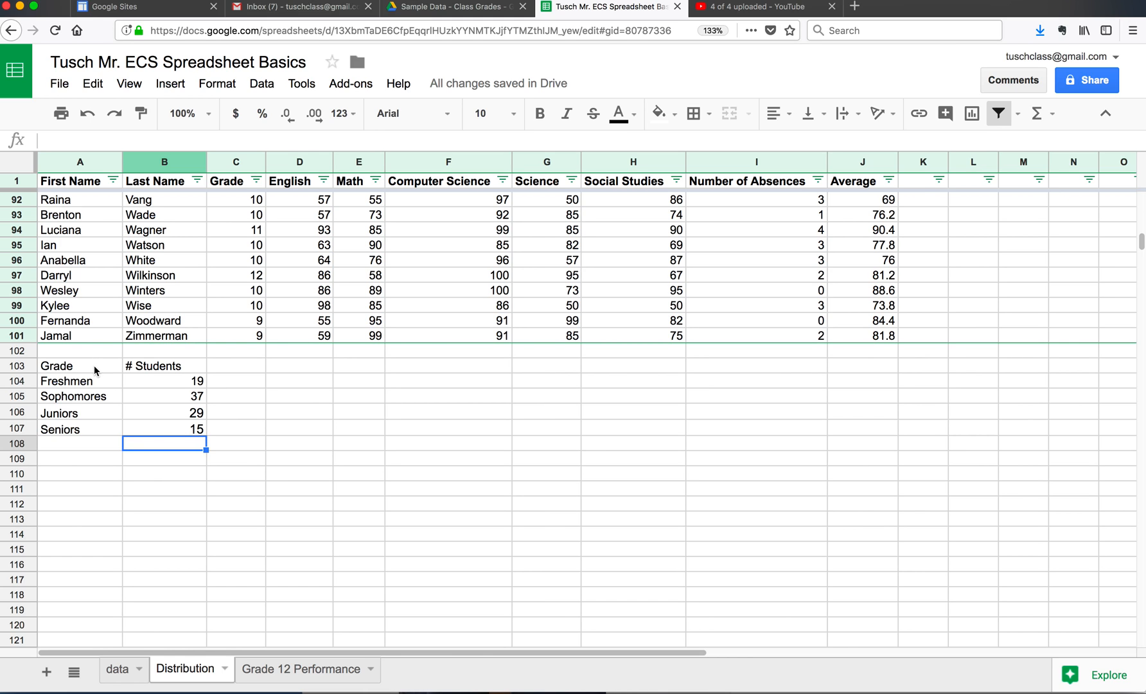
# Step: Insert a chart from the grade counts in A103:B107 and place it beside the table, below the student rows
pyautogui.moveTo(95, 370); pyautogui.dragTo(165, 431)
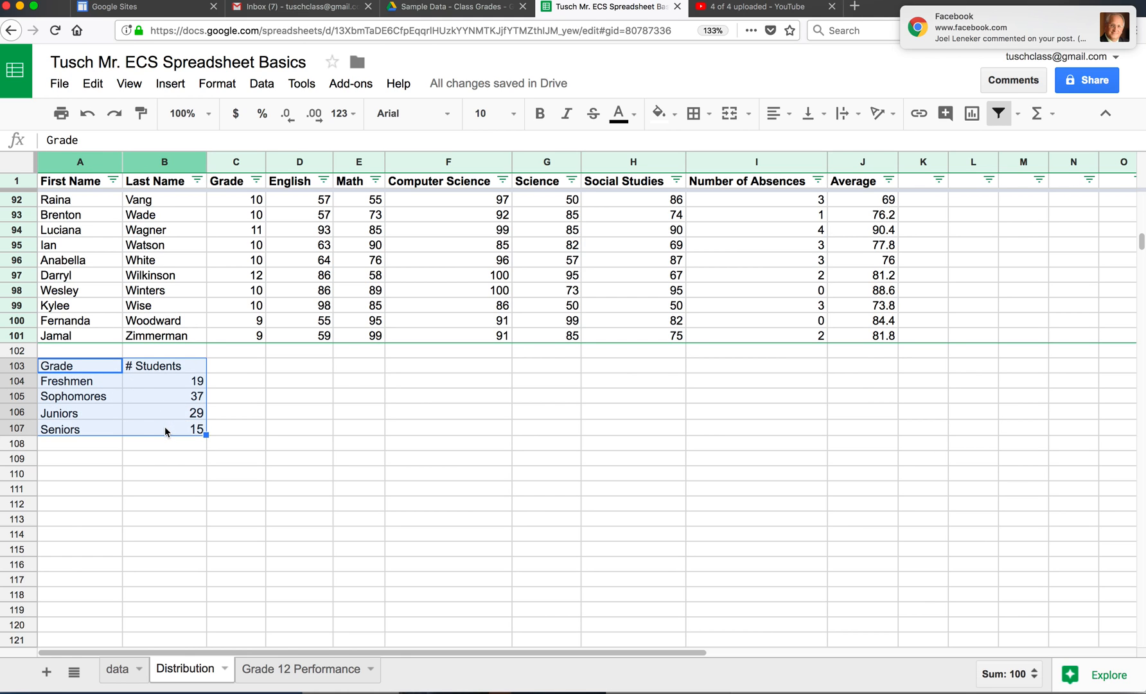
pyautogui.click(171, 90)
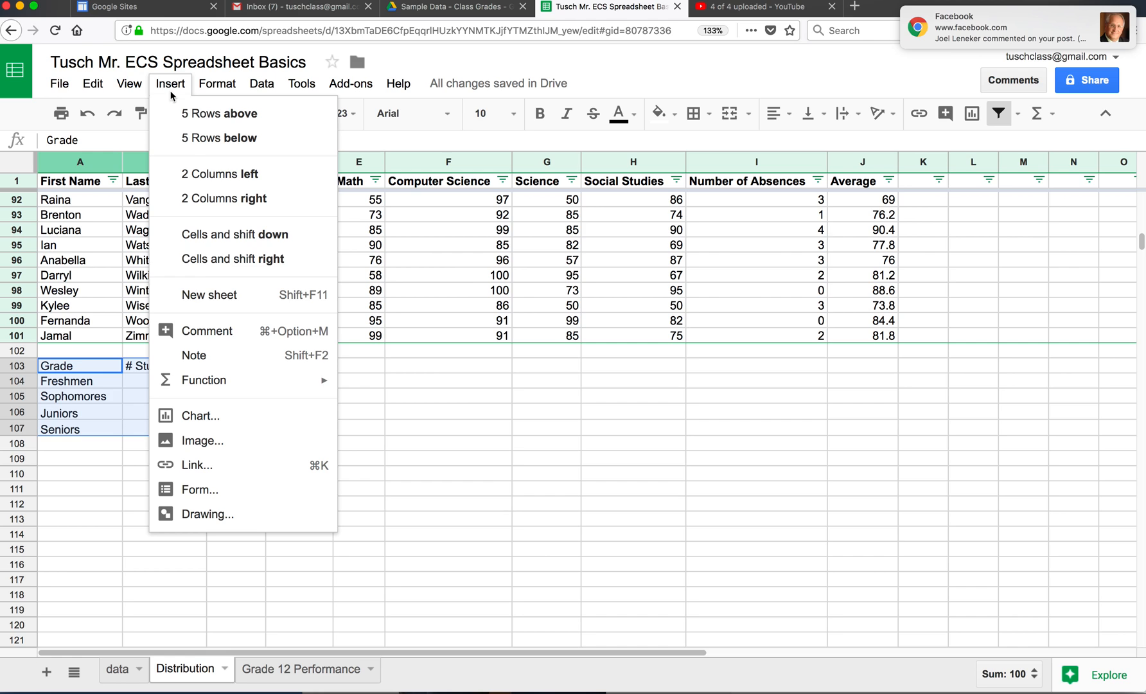
pyautogui.click(211, 419)
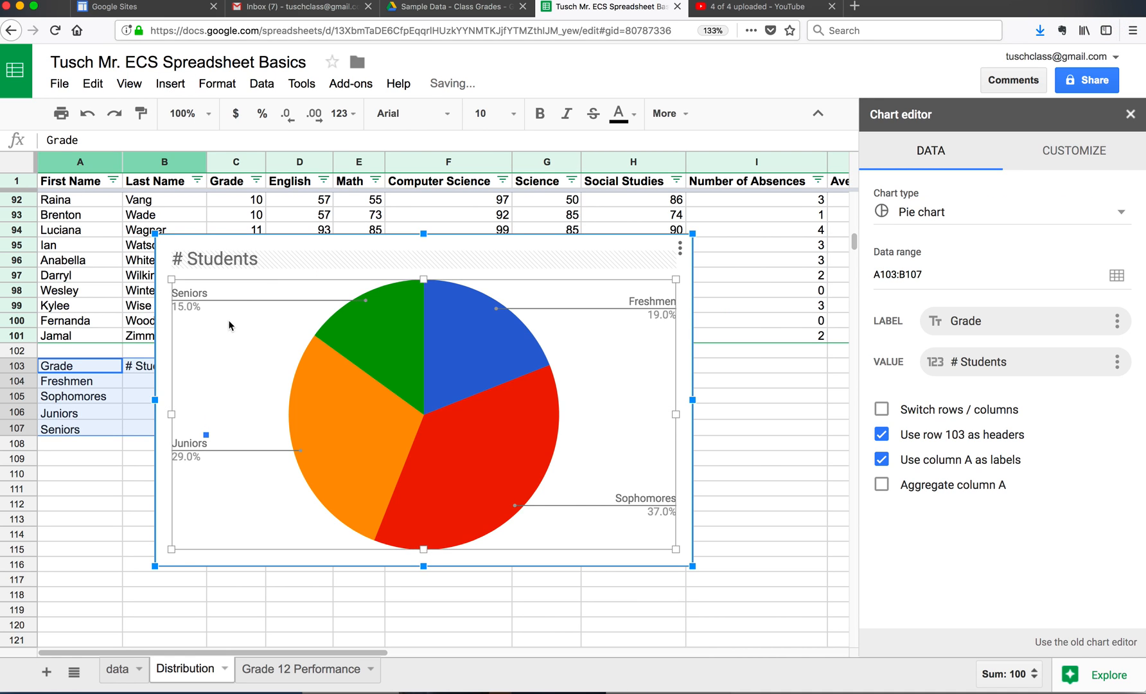
pyautogui.moveTo(281, 247); pyautogui.dragTo(372, 377)
# Step: Try the suggested column and bar chart types for the student counts, and switch the chart back to a pie chart
pyautogui.click(920, 217)
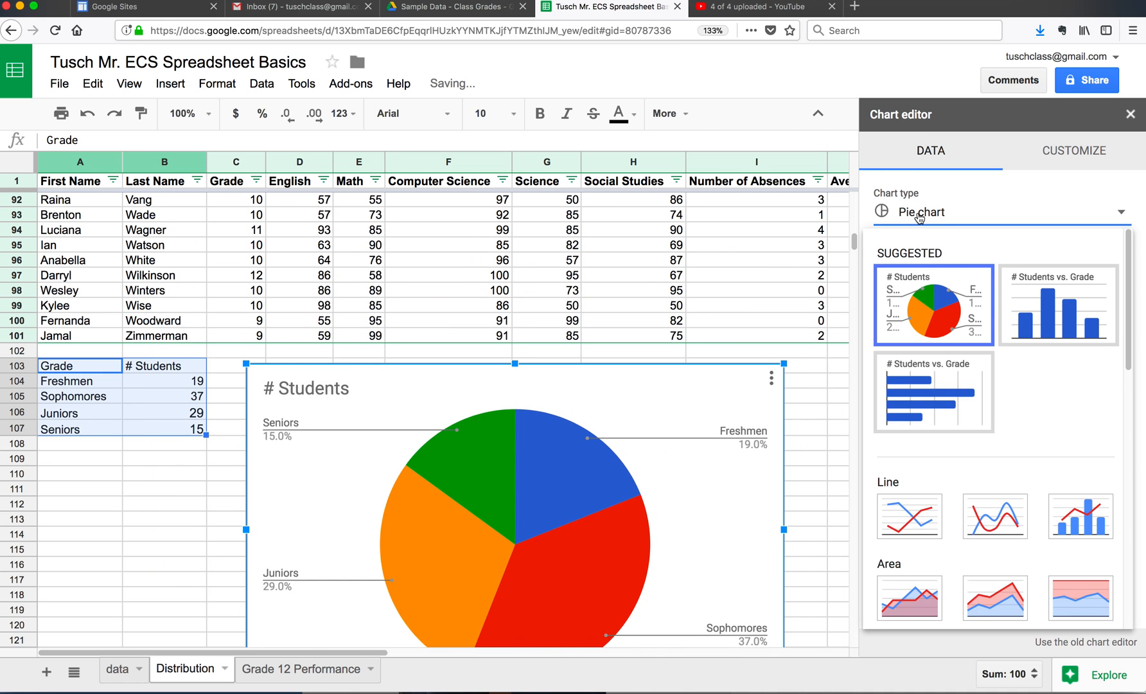
pyautogui.click(1029, 309)
pyautogui.click(963, 215)
pyautogui.click(930, 380)
pyautogui.click(930, 217)
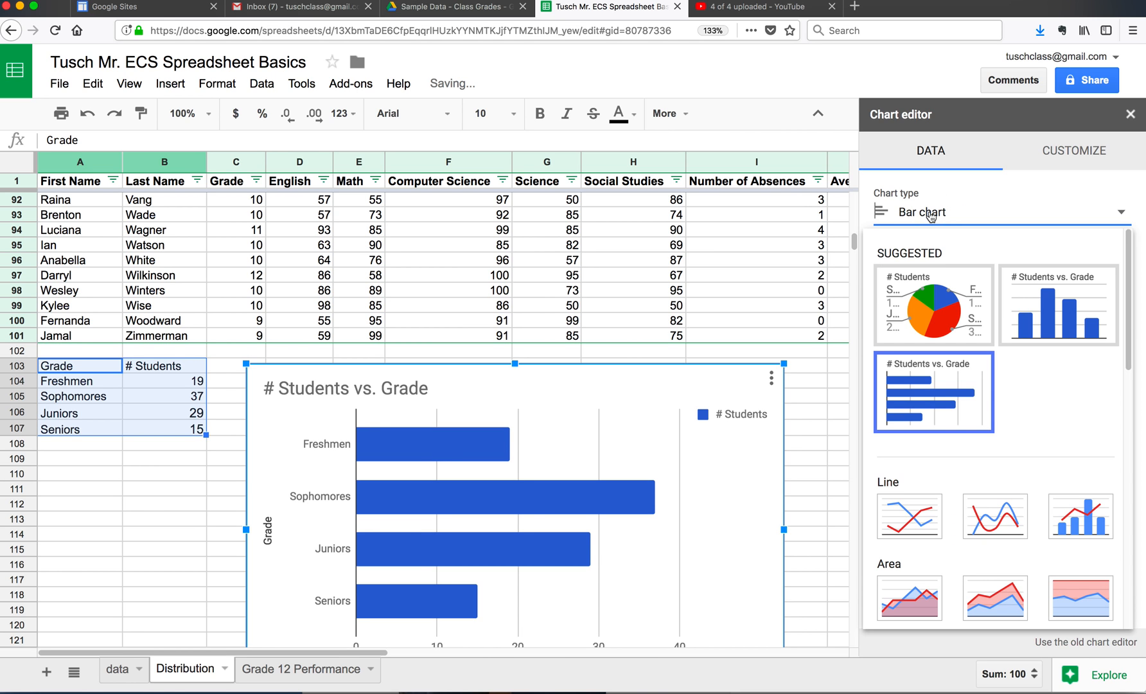
pyautogui.click(934, 290)
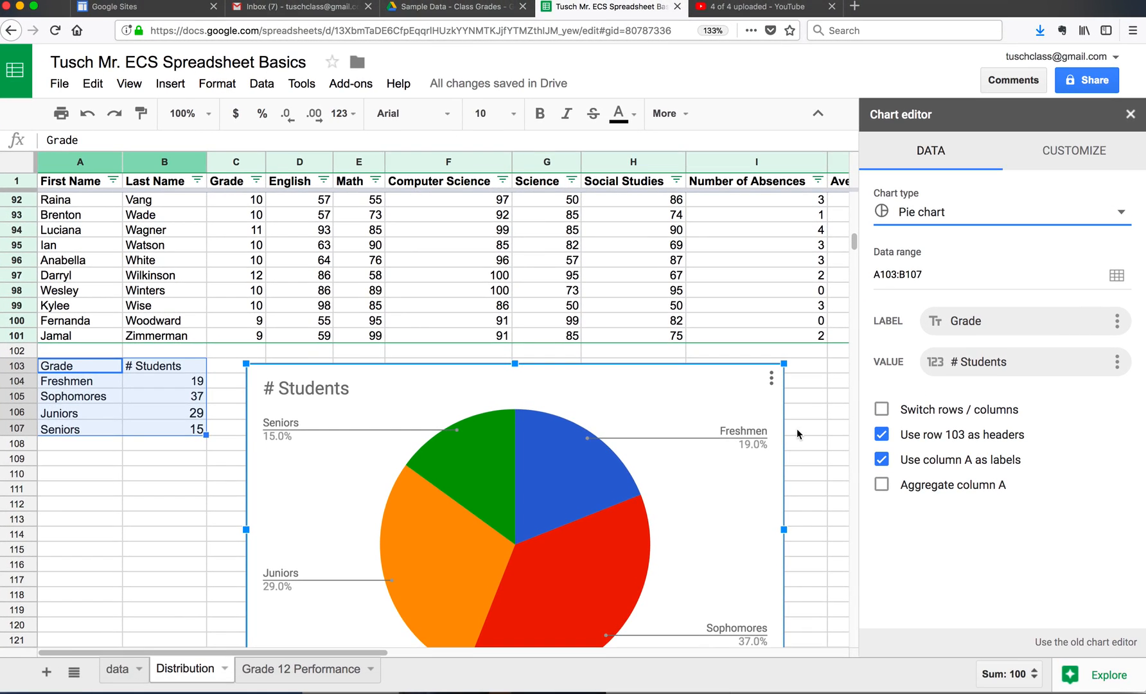
# Step: Apply the 3D style to the pie chart, trying the Maximize option and leaving it off
pyautogui.scroll(-2, 796, 429)
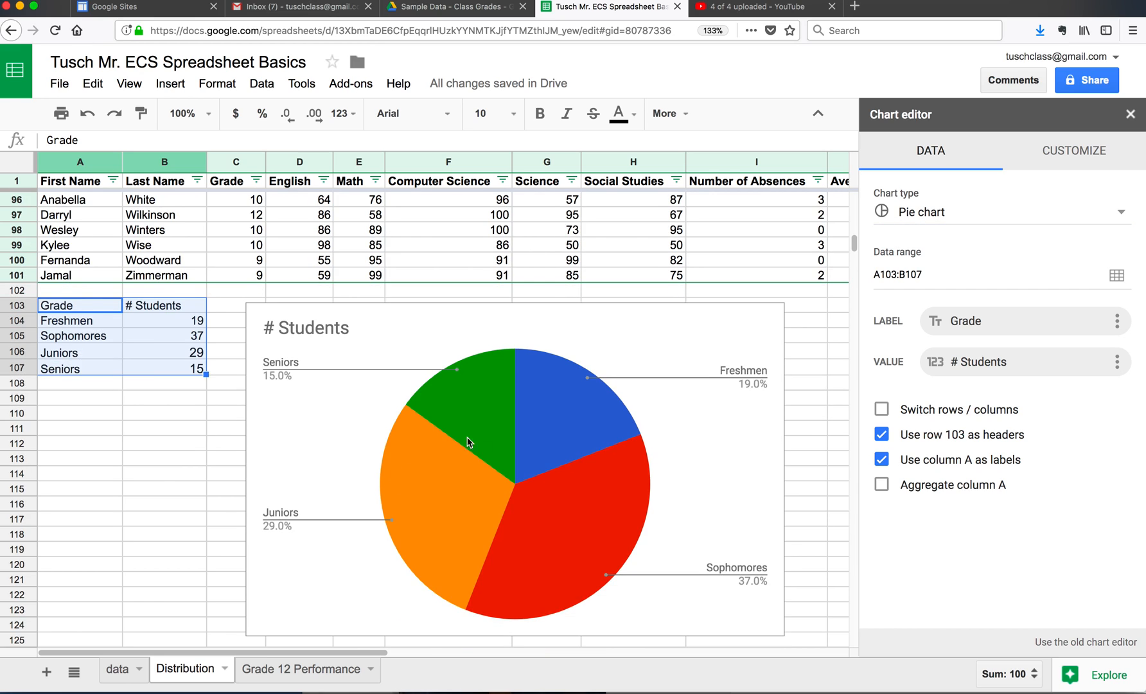
pyautogui.click(1060, 161)
pyautogui.click(1124, 231)
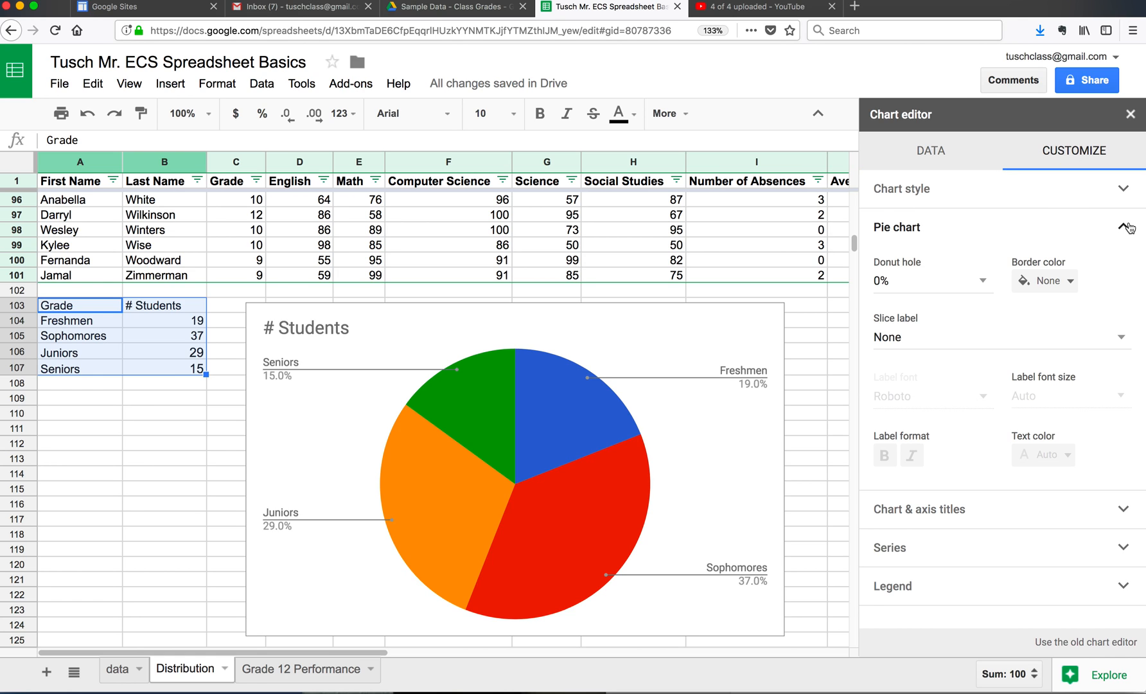
pyautogui.click(1125, 188)
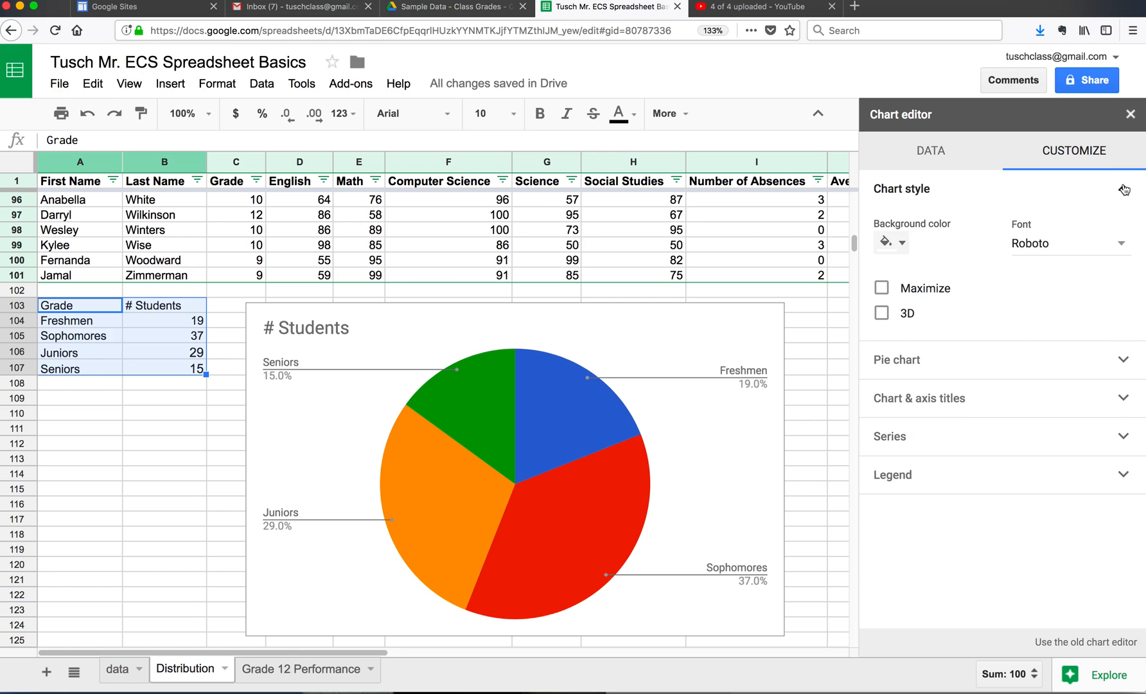
pyautogui.click(883, 312)
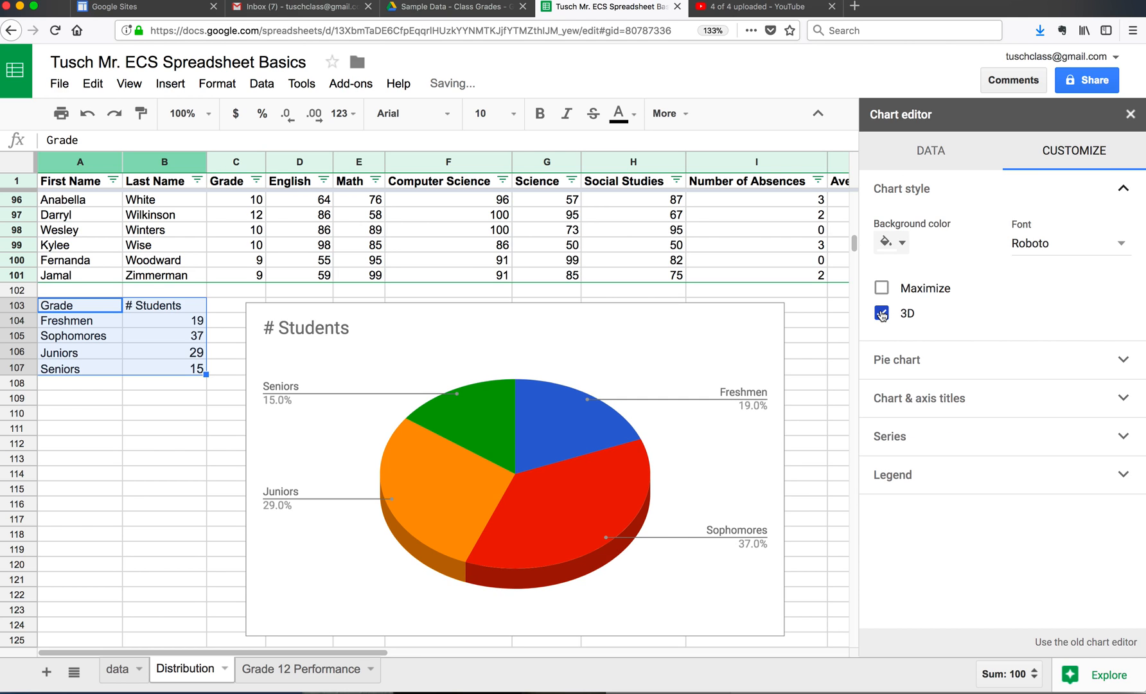
pyautogui.click(884, 288)
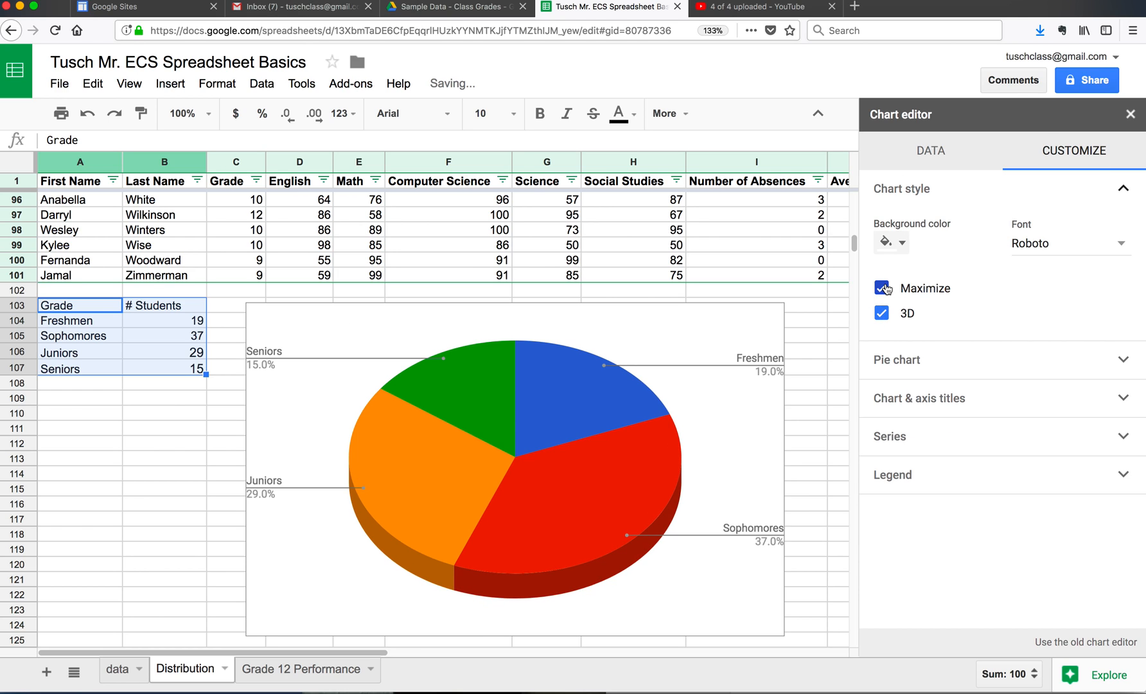
pyautogui.click(884, 289)
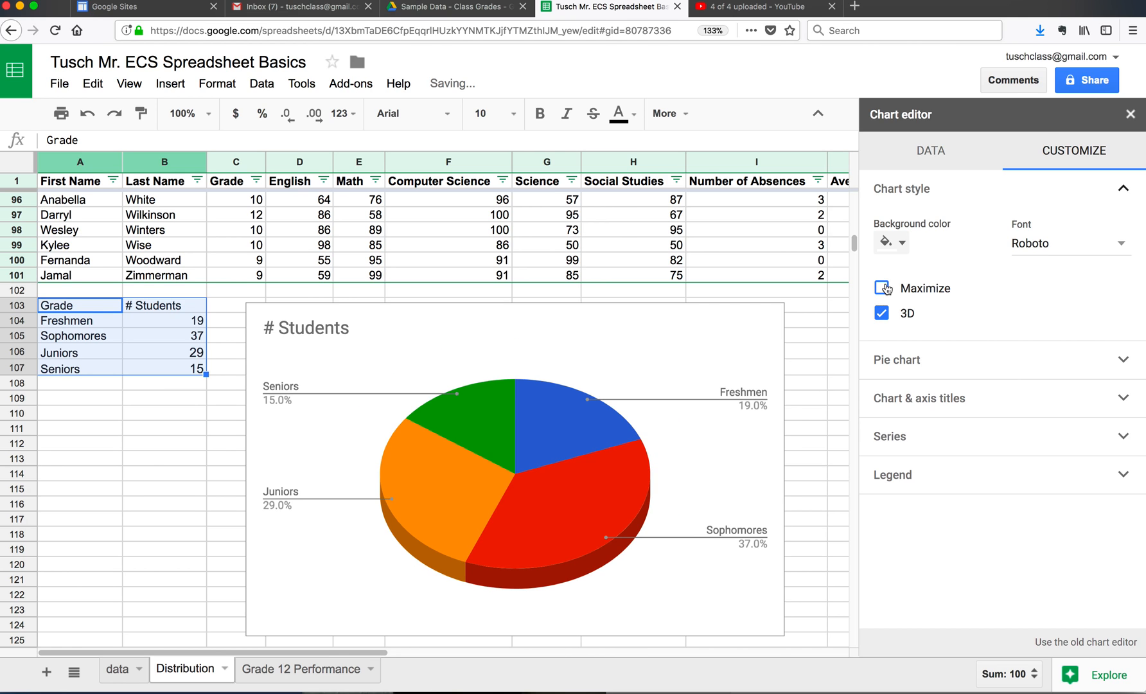
# Step: Change the pie chart's title to Population Distribution
pyautogui.click(1126, 409)
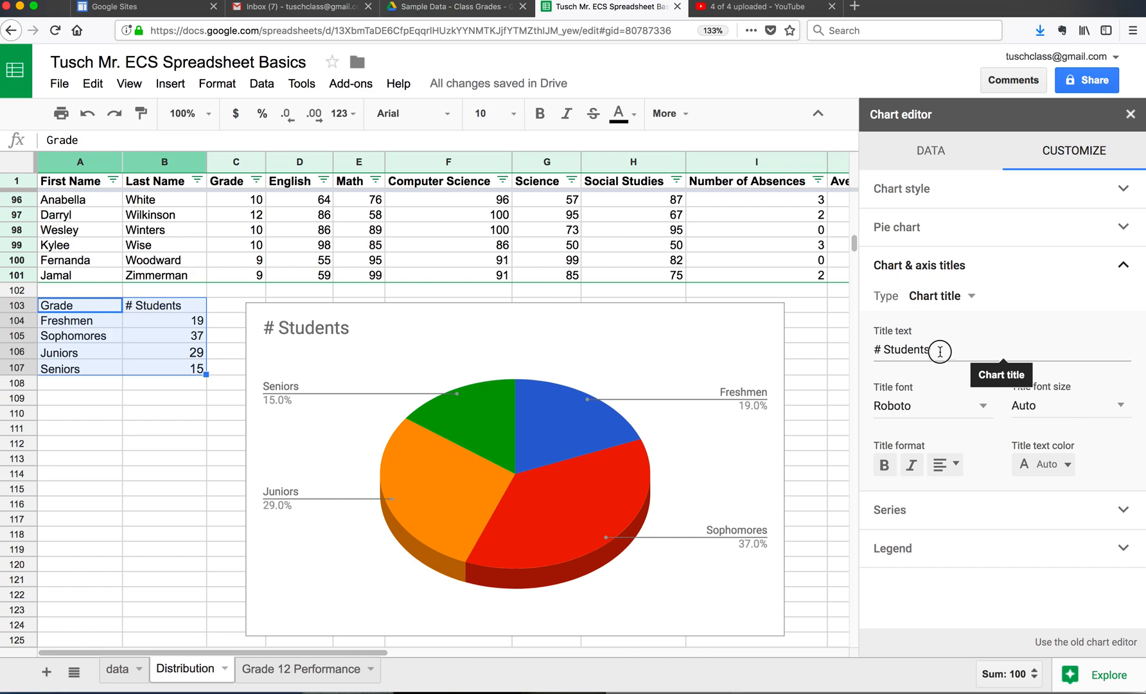
pyautogui.moveTo(938, 351); pyautogui.dragTo(872, 349)
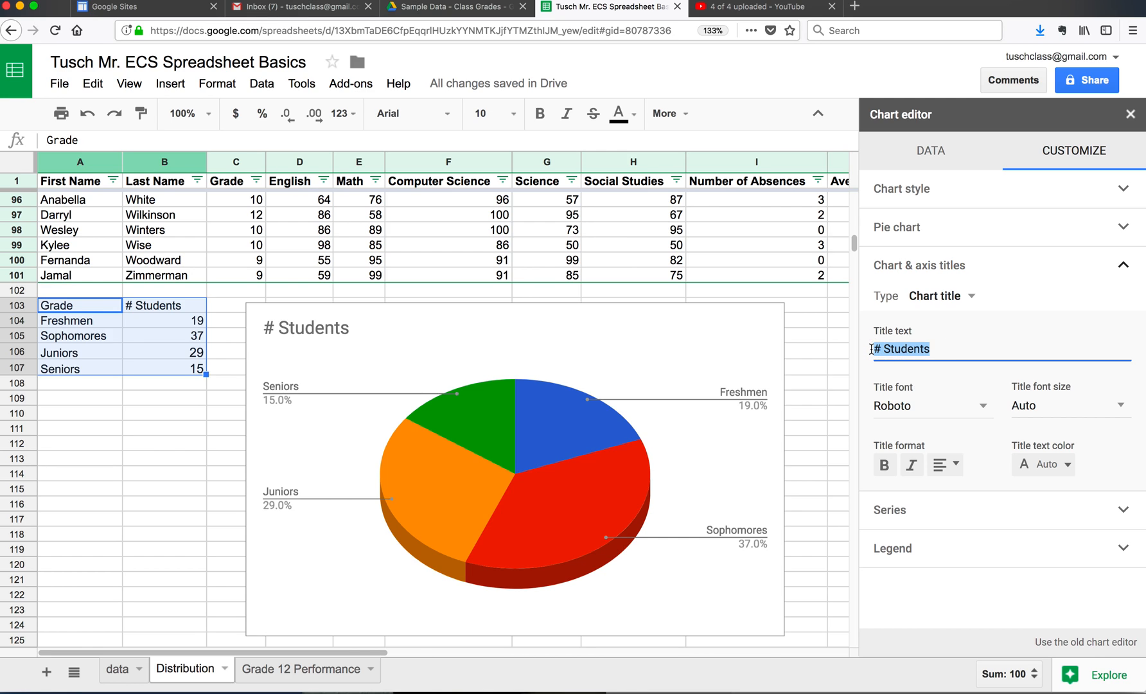
pyautogui.write('Population Distribution')
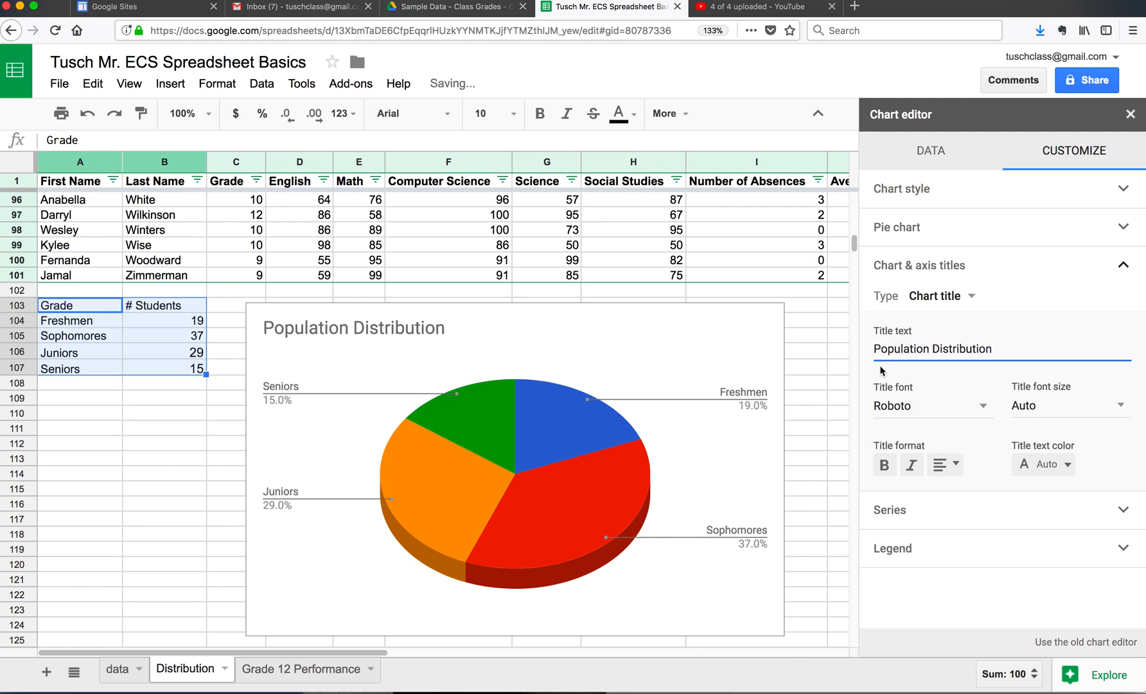
pyautogui.click(1018, 316)
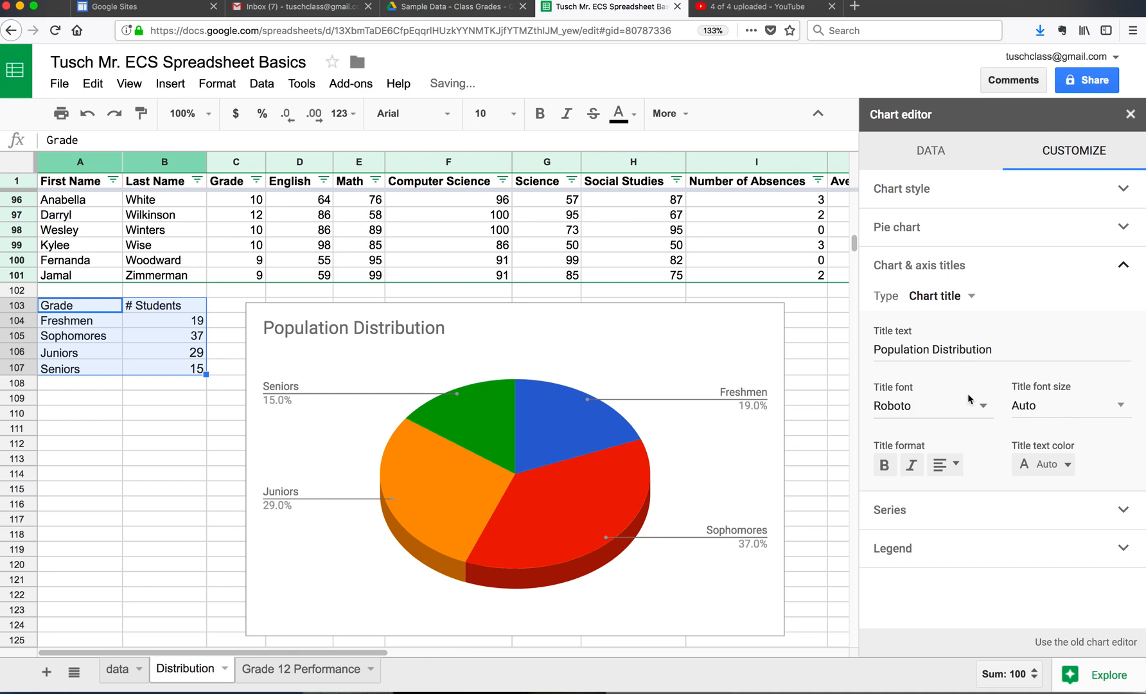
# Step: Make the Population Distribution chart title bold, dark red and centered
pyautogui.click(891, 465)
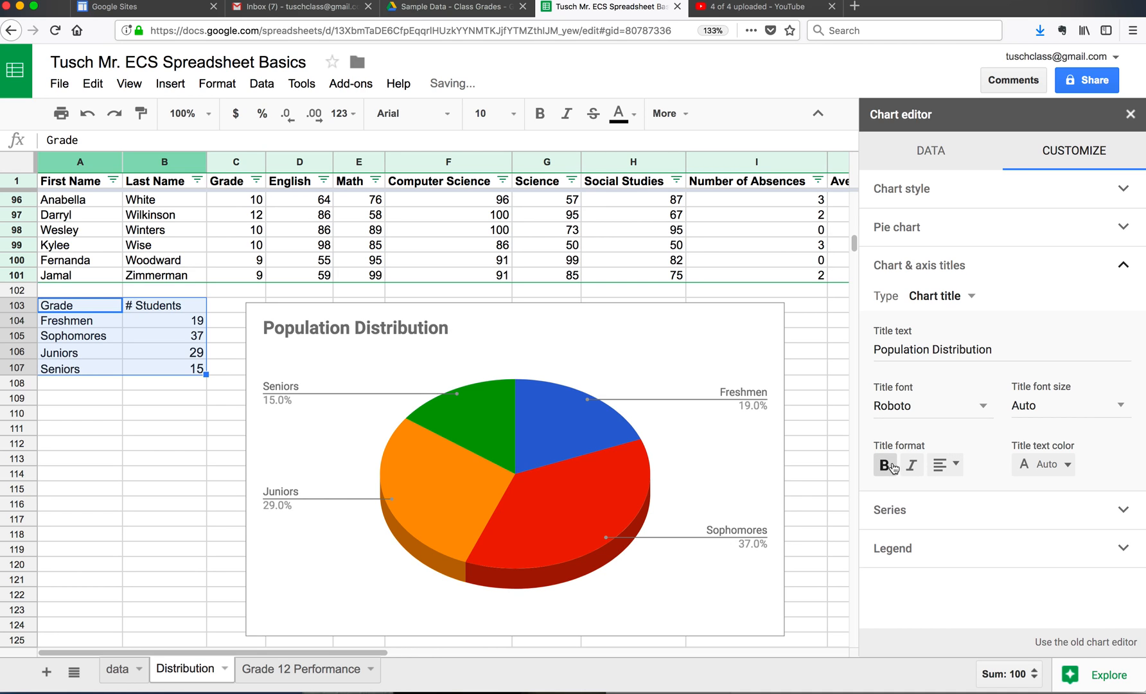
pyautogui.click(1046, 463)
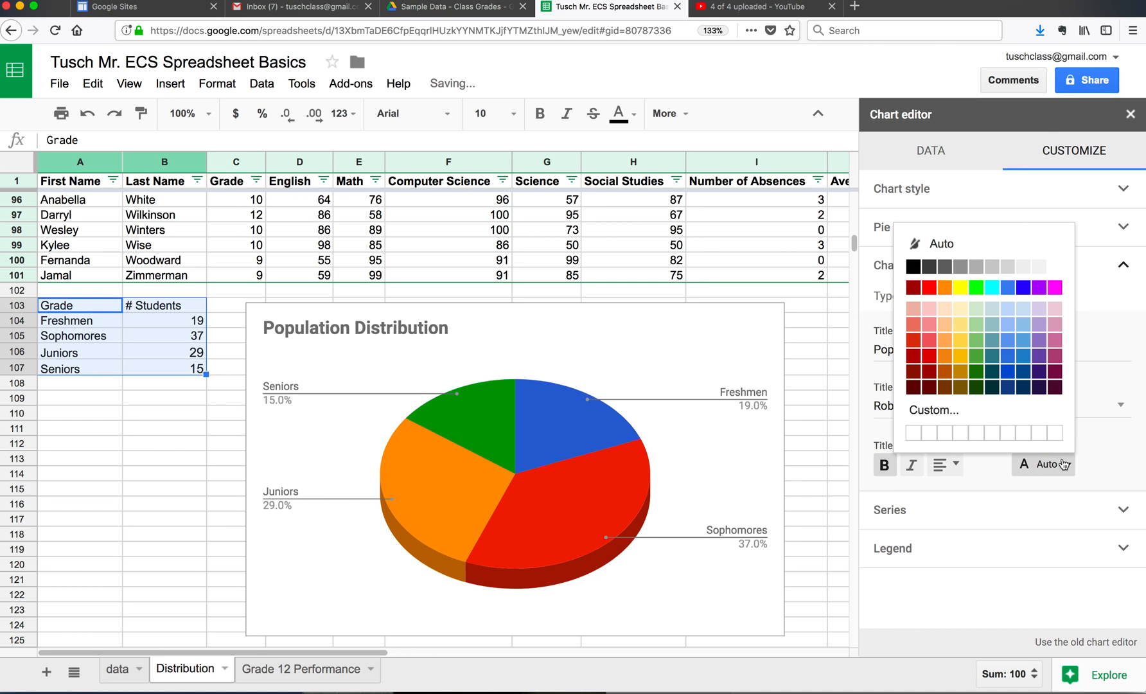
pyautogui.click(930, 356)
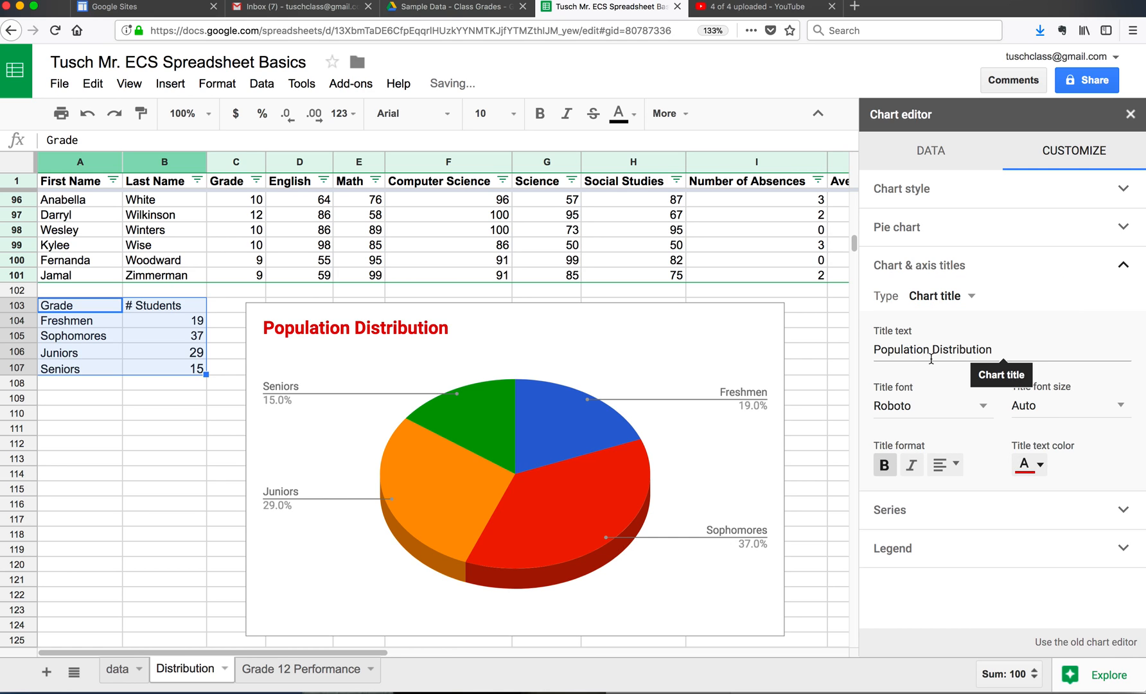
pyautogui.click(955, 468)
pyautogui.click(967, 495)
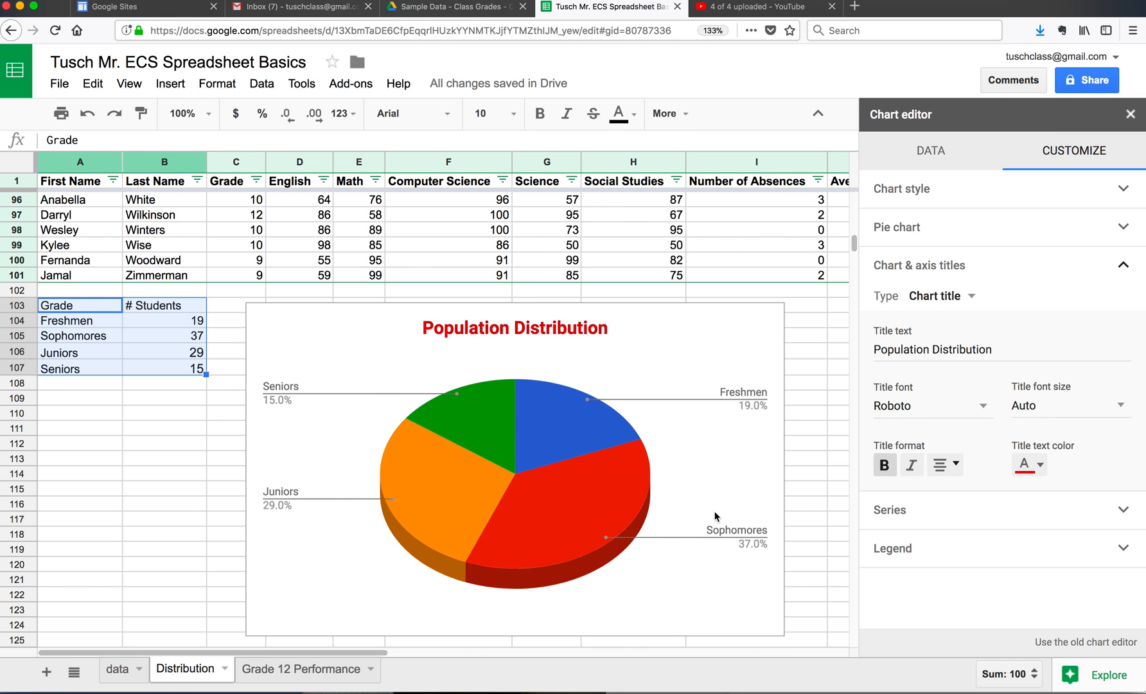
# Step: Review the Performance summary items on the assignment requirements page and return to the Distribution sheet
pyautogui.hotkey('ctrl', 'Left')
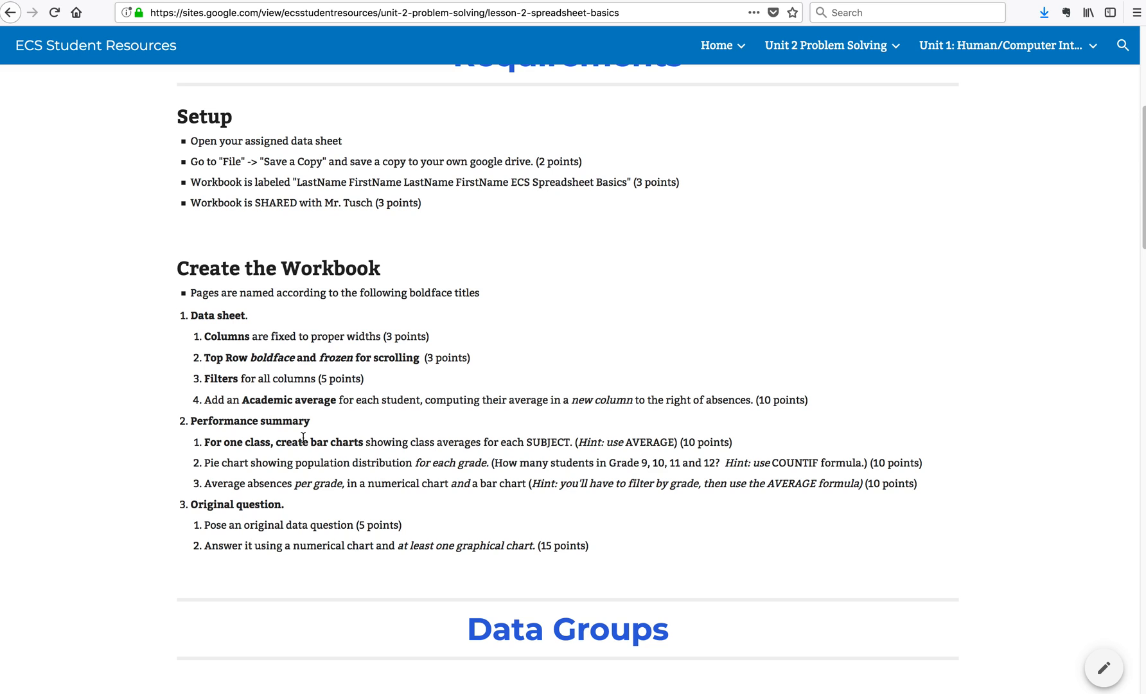
pyautogui.hotkey('ctrl', 'Right')
pyautogui.hotkey('ctrl', 'Right')
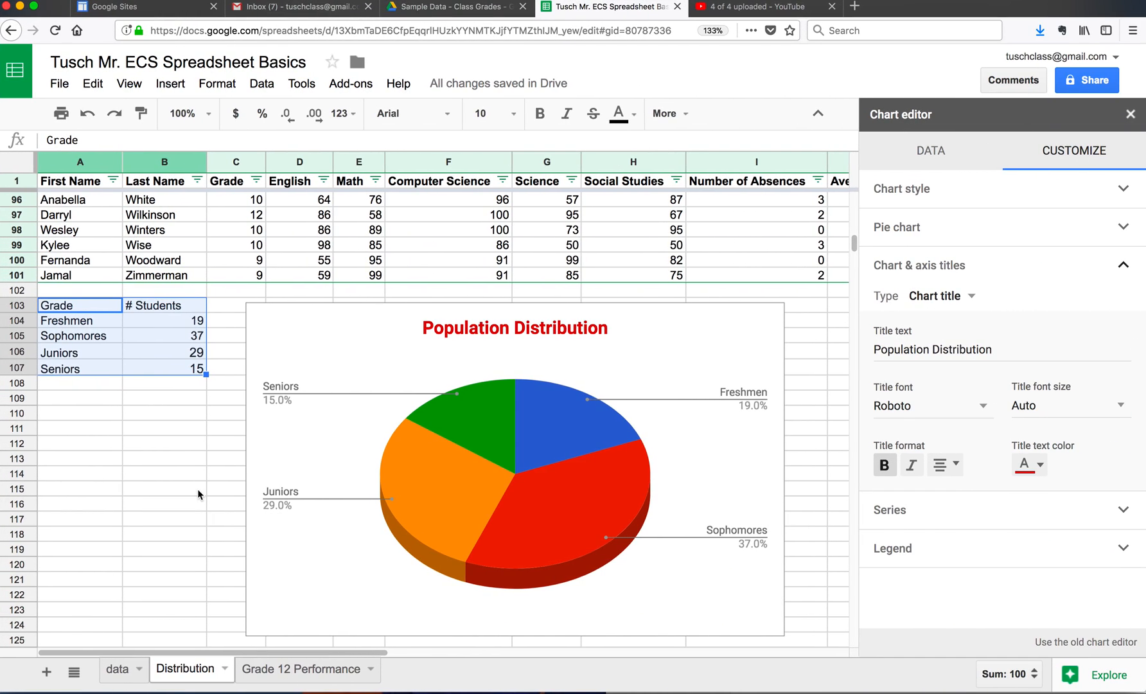